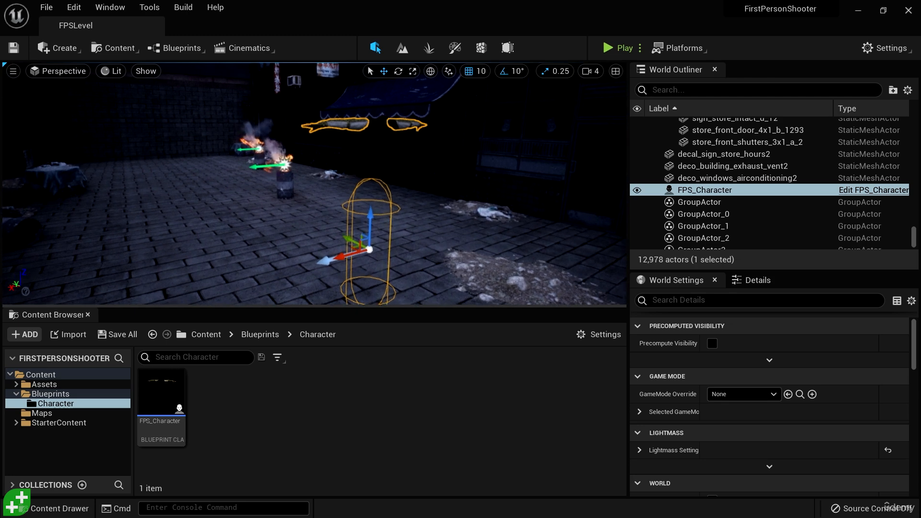
Step: Open the FPS_Character blueprint in the full Blueprint editor and show its 3D viewport
key("a")
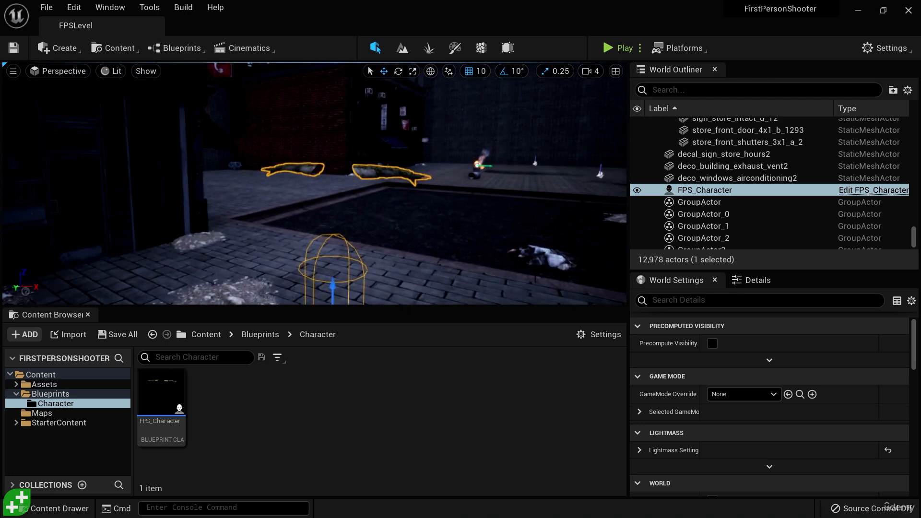
mouse_move(449, 229)
right_mouse_down()
mouse_move(399, 283)
mouse_move(379, 259)
mouse_move(460, 229)
right_mouse_up()
key("d")
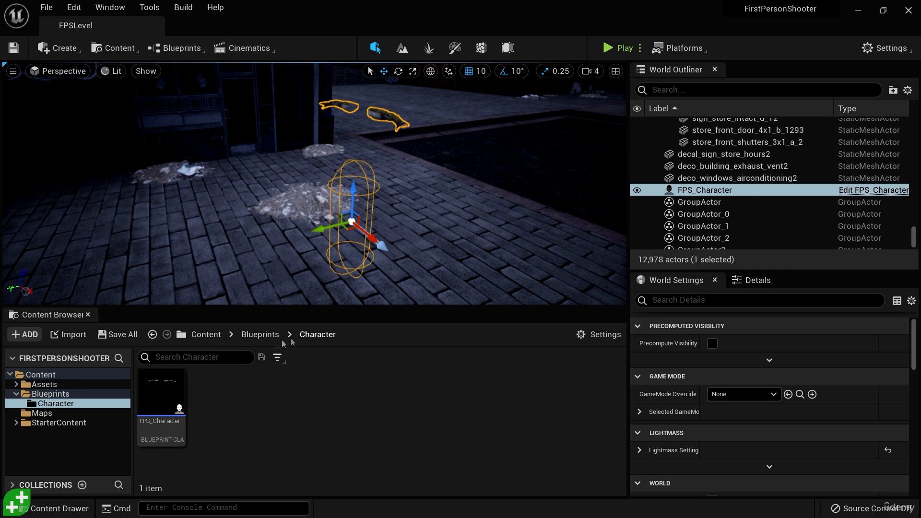
double_click(175, 407)
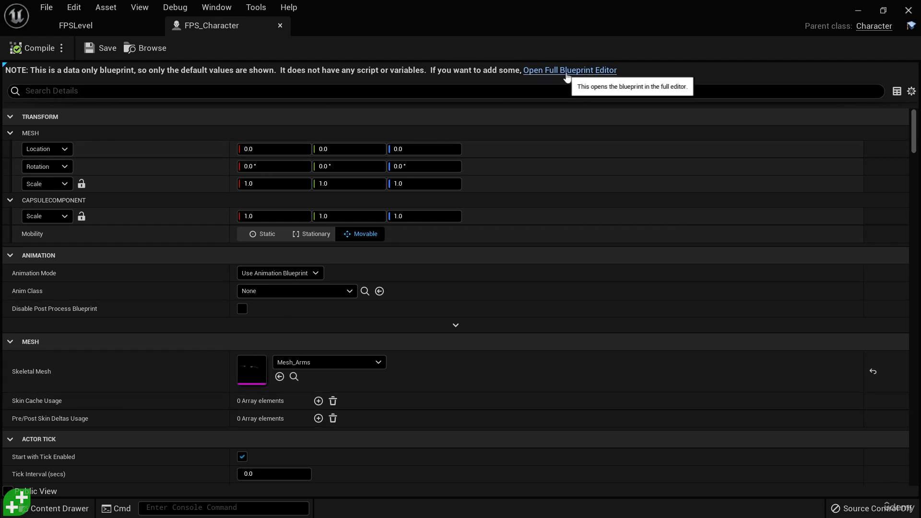
left_click(578, 71)
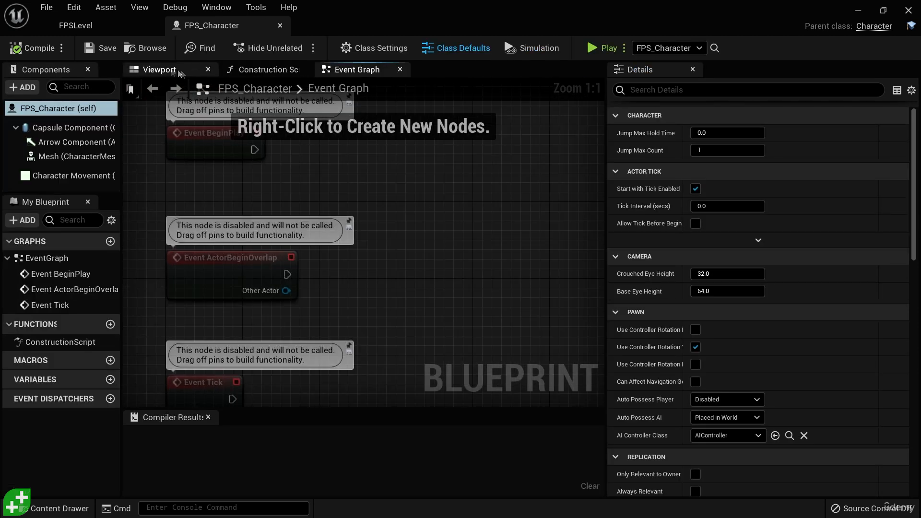
left_click(157, 70)
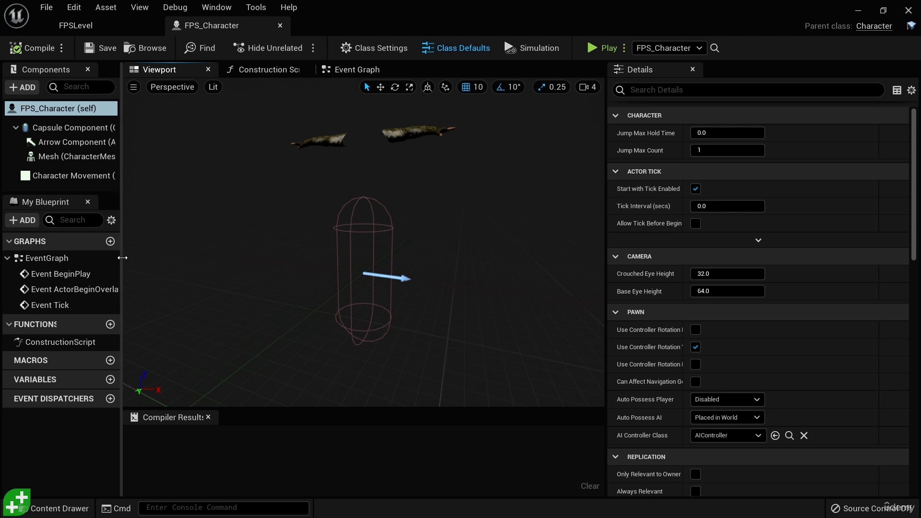
Step: Widen the component list and add a Camera component to FPS_Character, keeping the default name
left_click_drag(121, 258, 190, 258)
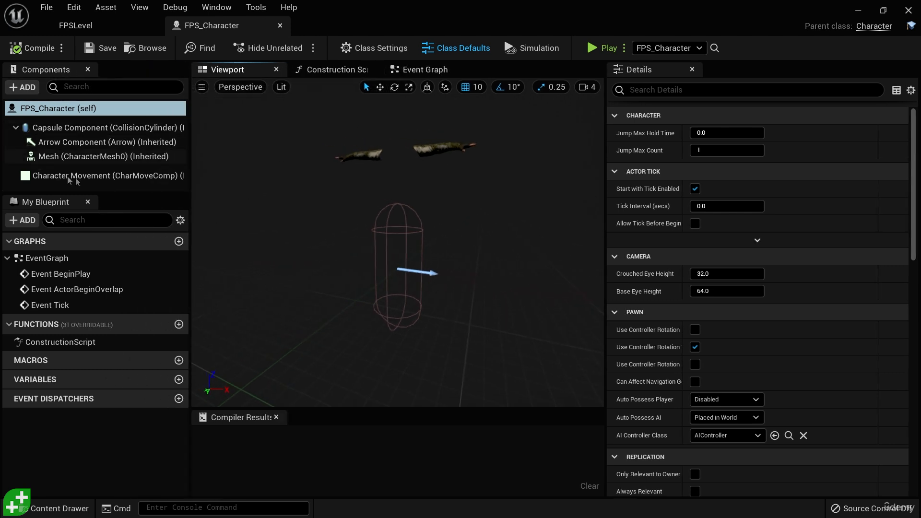
left_click(22, 90)
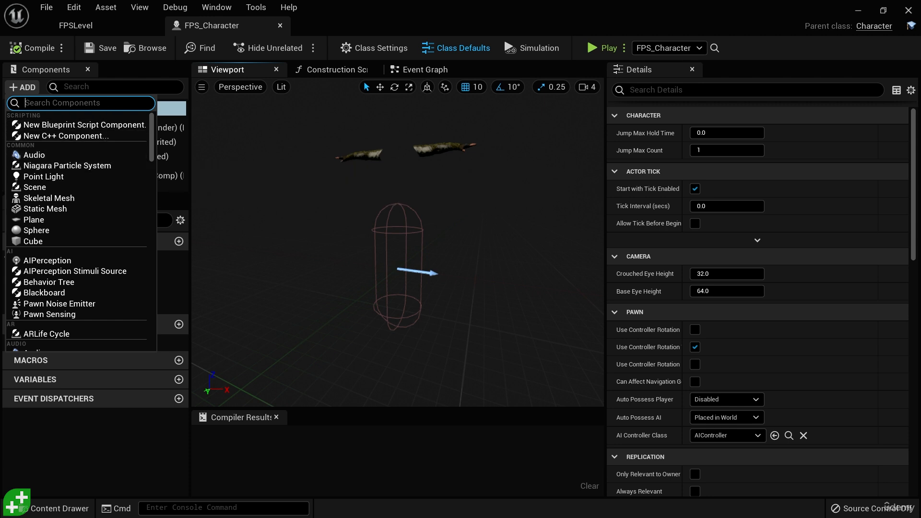
type("camera")
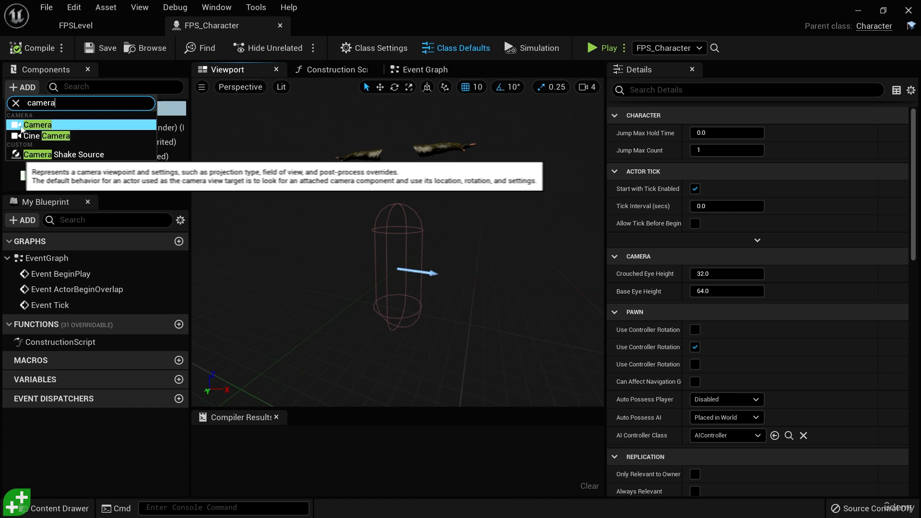
left_click(50, 126)
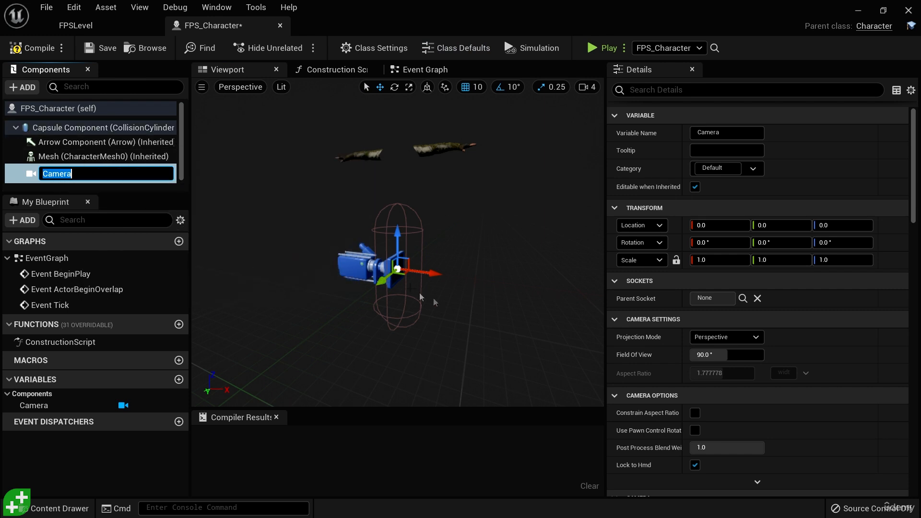
left_click(496, 286)
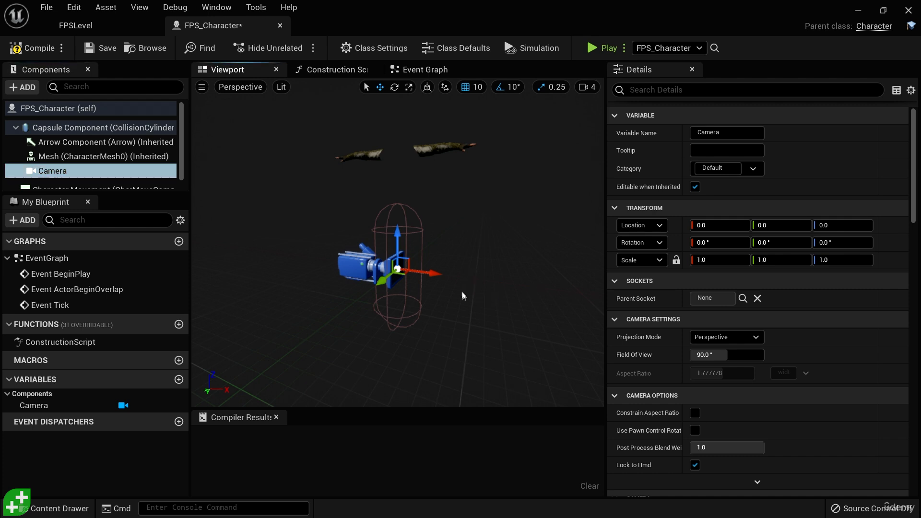
Step: Raise the Camera component along Z to a height of 60.0, near the top of the capsule
left_click_drag(456, 295, 609, 295, "alt")
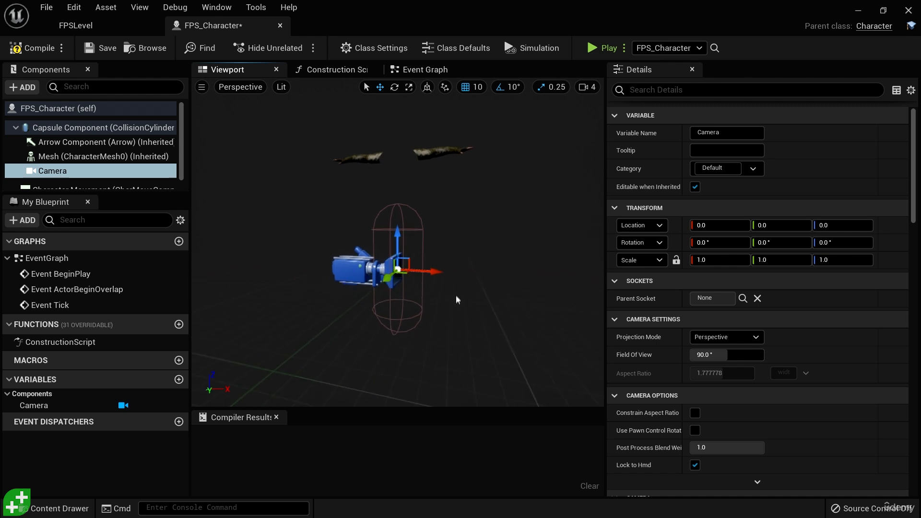
right_click_drag(469, 273, 532, 274, "alt")
mouse_move(505, 339)
left_mouse_down("alt")
mouse_move(485, 339)
mouse_move(527, 339)
mouse_move(494, 325)
left_mouse_up("alt")
scroll(506, 340, "down", 5)
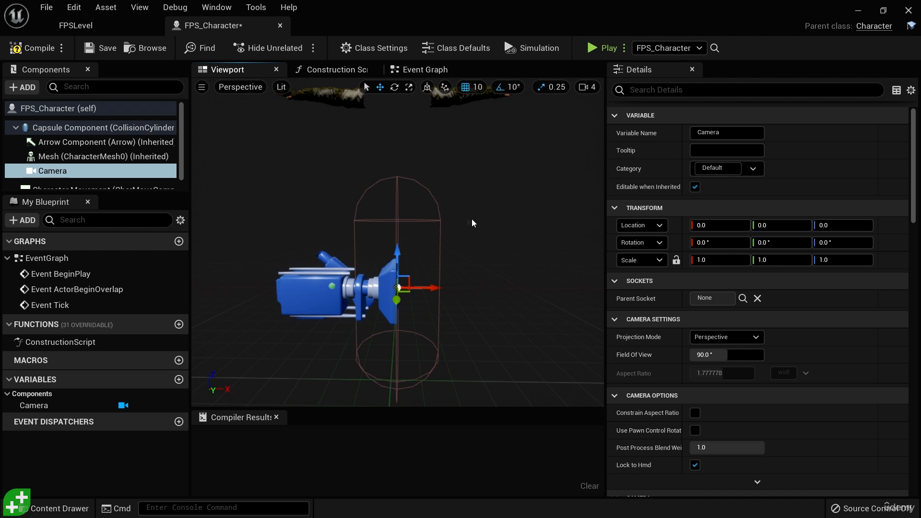
left_click_drag(398, 254, 401, 181)
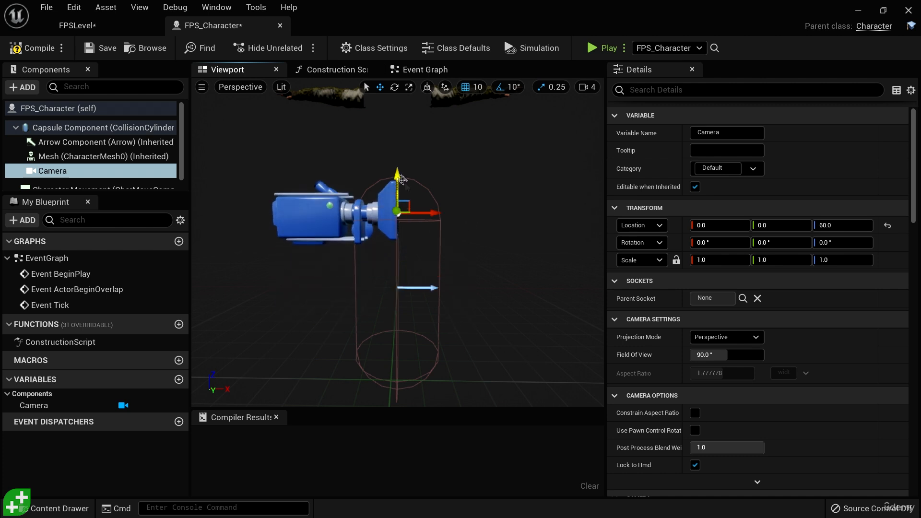
left_click_drag(498, 266, 482, 237, "alt")
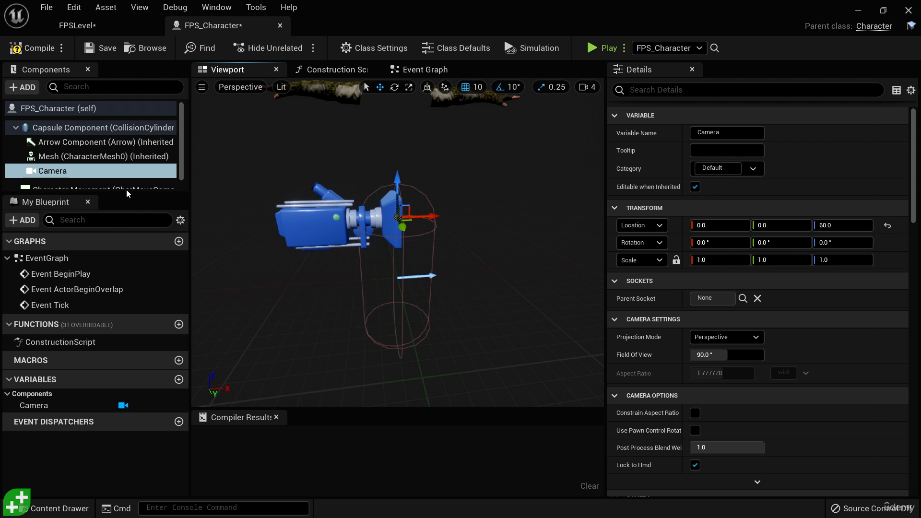
Step: Enlarge the component list so the full hierarchy and names fit, and select the Capsule Component
left_click_drag(125, 193, 127, 243)
left_click_drag(190, 229, 239, 226)
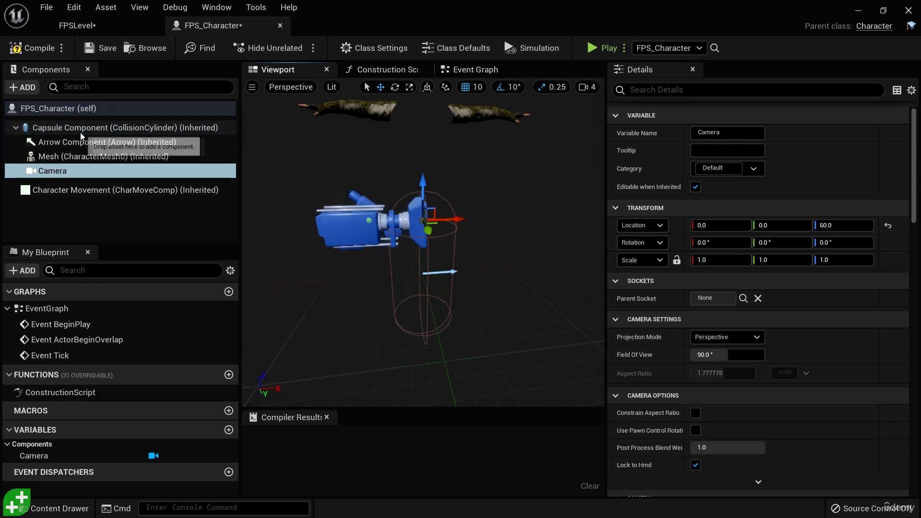
left_click(108, 128)
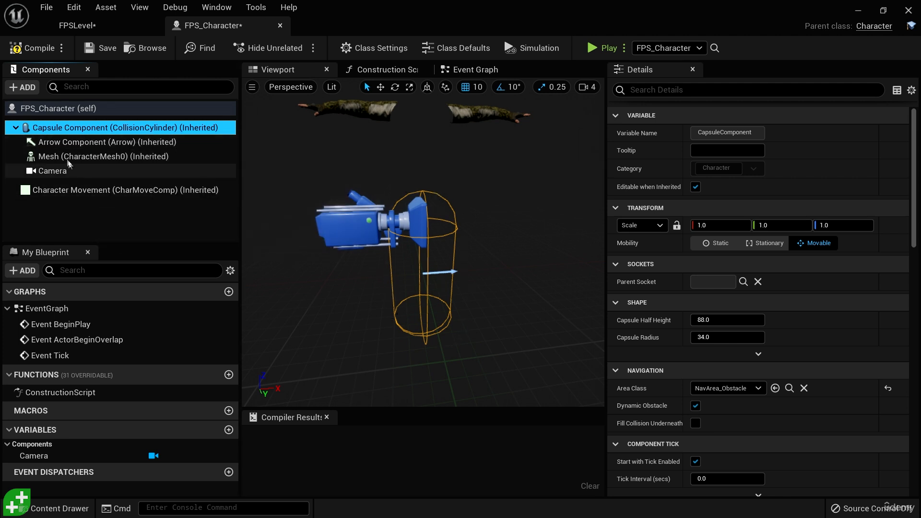
left_click_drag(504, 306, 514, 277, "alt")
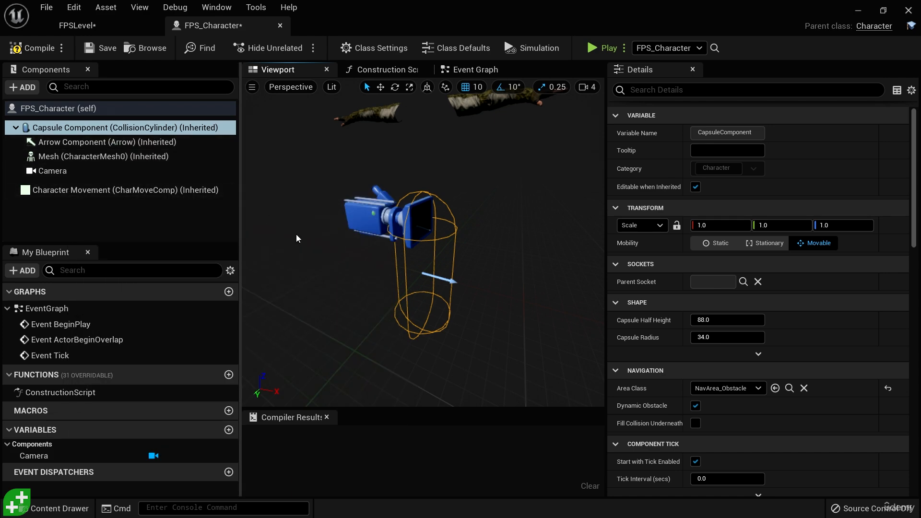
scroll(534, 269, "down", 5)
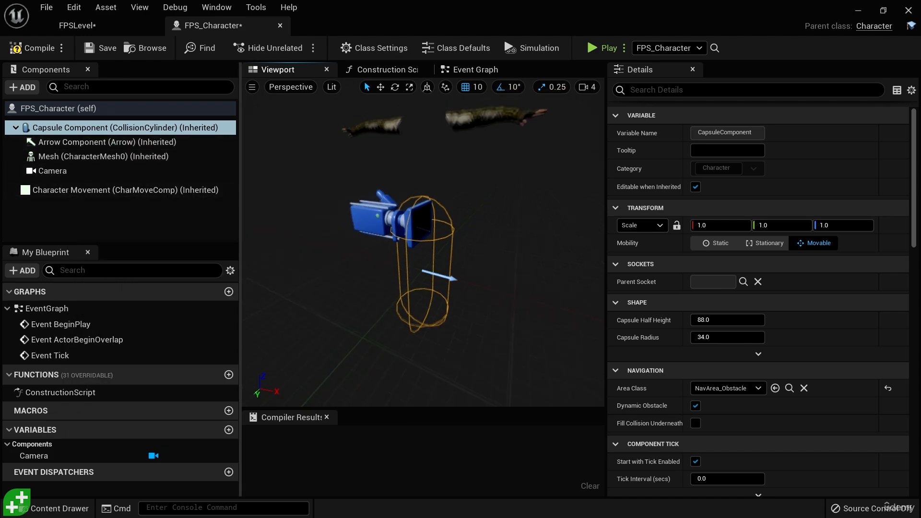
Step: Set the Capsule Component's X and Y scale to 5.0 and inspect the effect on its child components
left_click(76, 128)
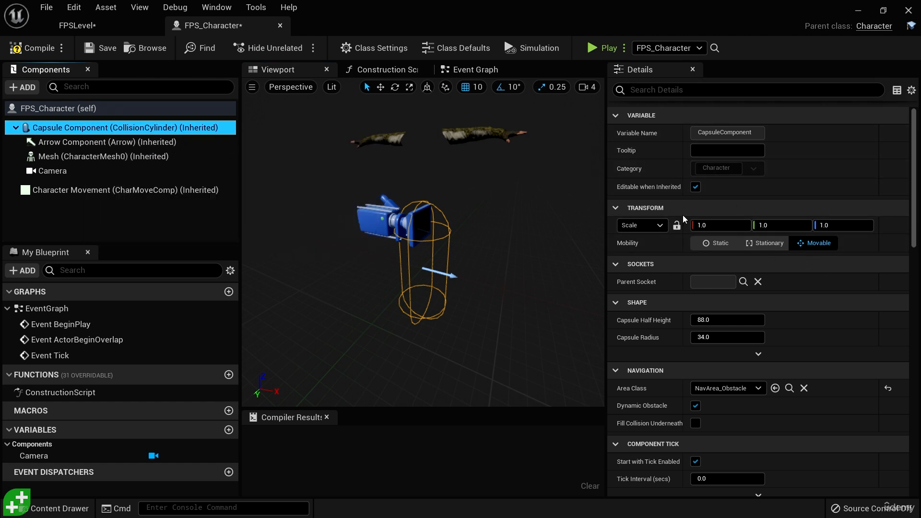
left_click(720, 226)
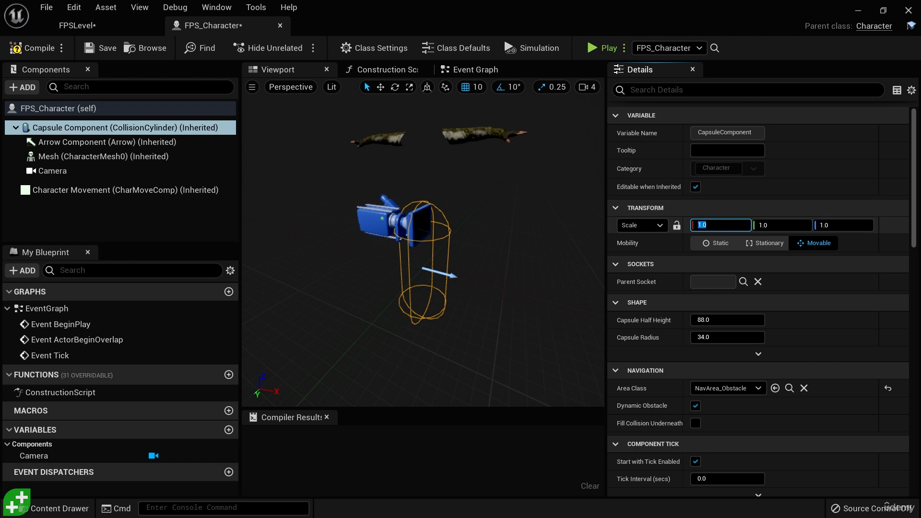
key("Tab")
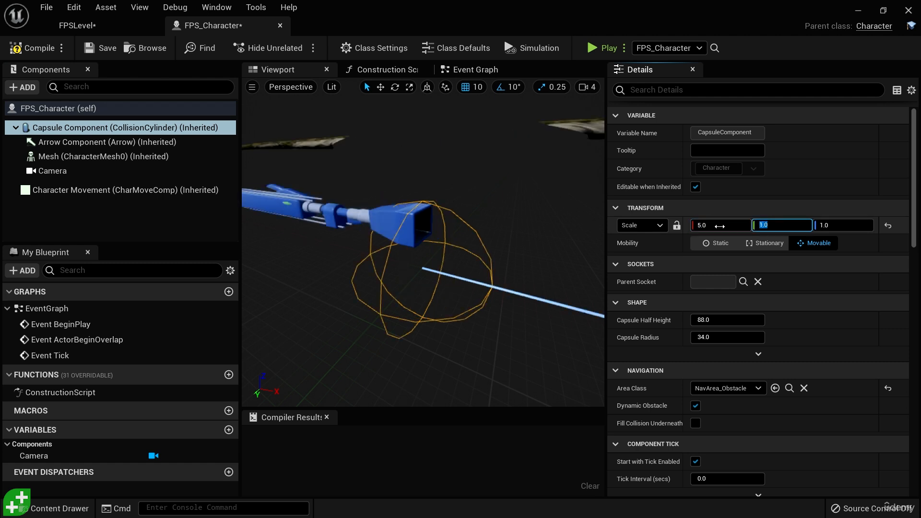
key("Return")
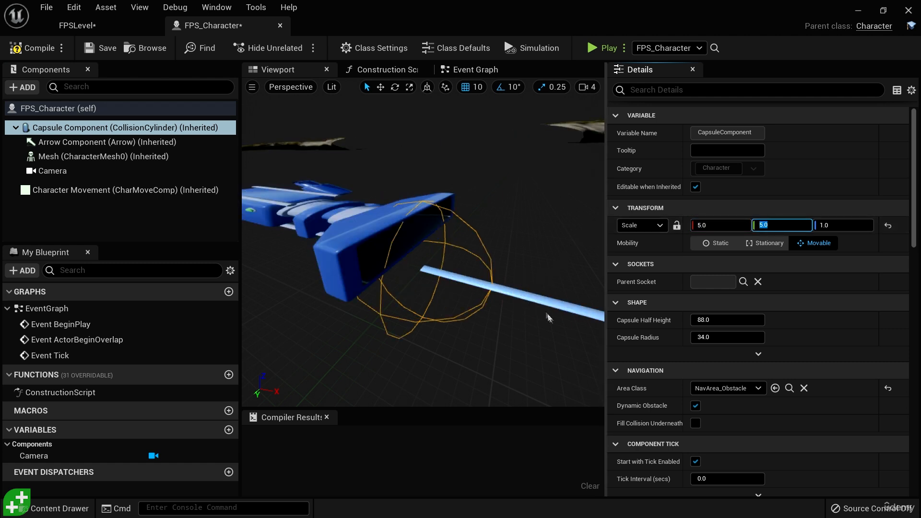
right_click_drag(549, 316, 548, 317)
key("s")
left_click_drag(549, 317, 532, 332, "alt")
left_click_drag(442, 284, 430, 197, "alt")
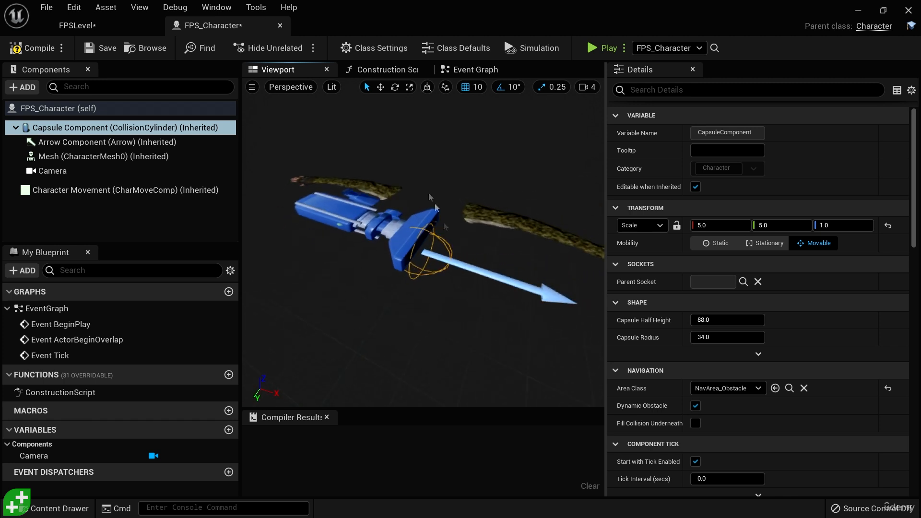
left_click_drag(426, 287, 416, 315, "alt")
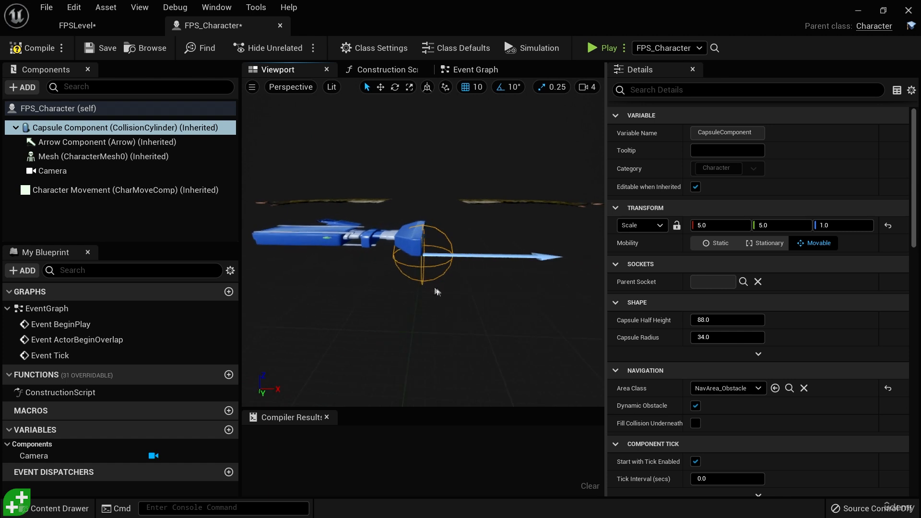
Step: Undo the Capsule Component's scale changes and select the capsule again
left_click(591, 258)
key("ctrl+z")
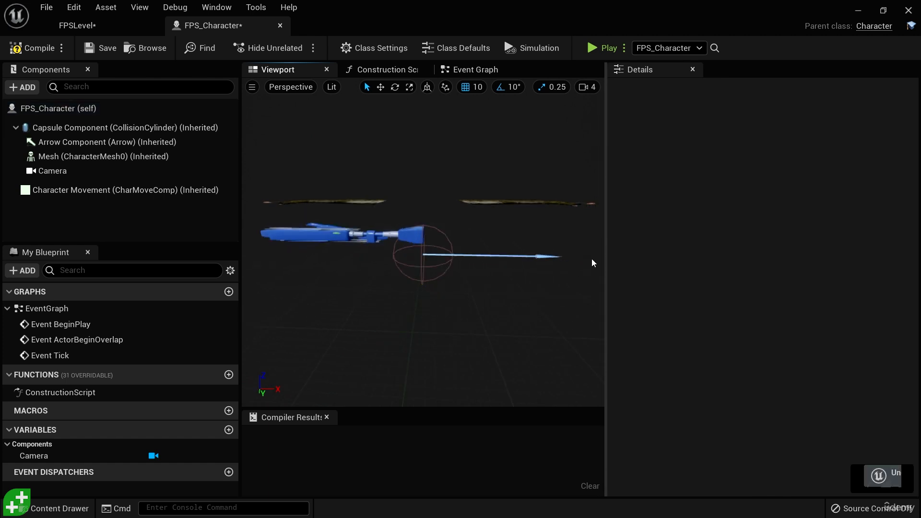
double_click(79, 127)
left_click_drag(423, 268, 418, 298, "alt")
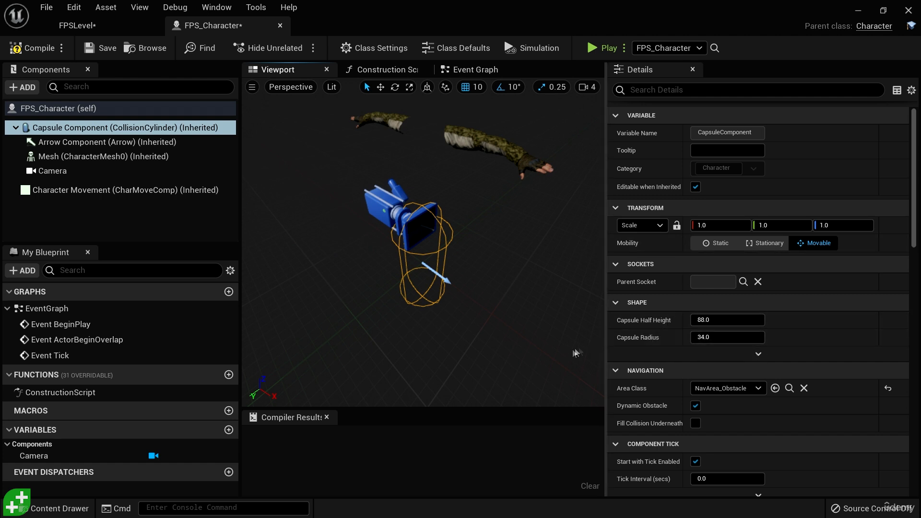
mouse_move(577, 353)
right_mouse_down("alt")
mouse_move(595, 353)
mouse_move(568, 353)
right_mouse_up("alt")
left_click_drag(510, 323, 552, 291, "alt")
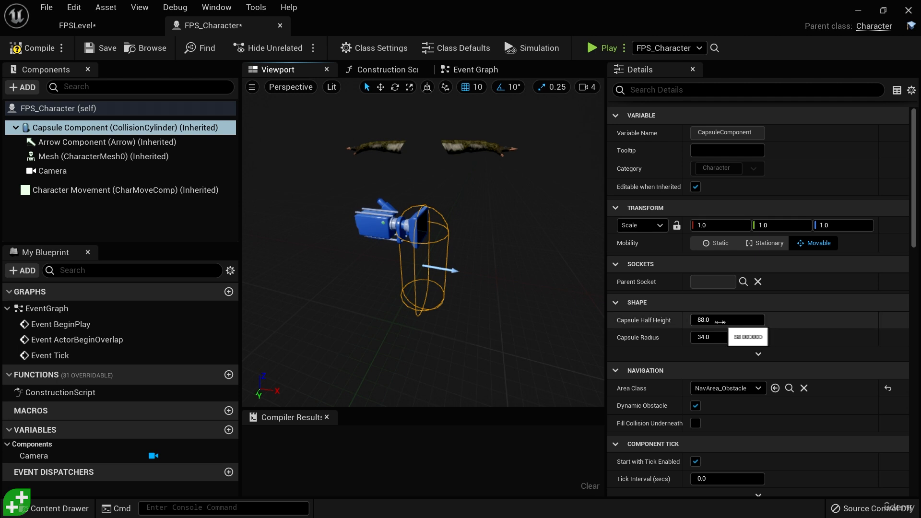
Step: Try raising the Capsule Half Height to about 151, and undo the change
left_click_drag(739, 319, 763, 320)
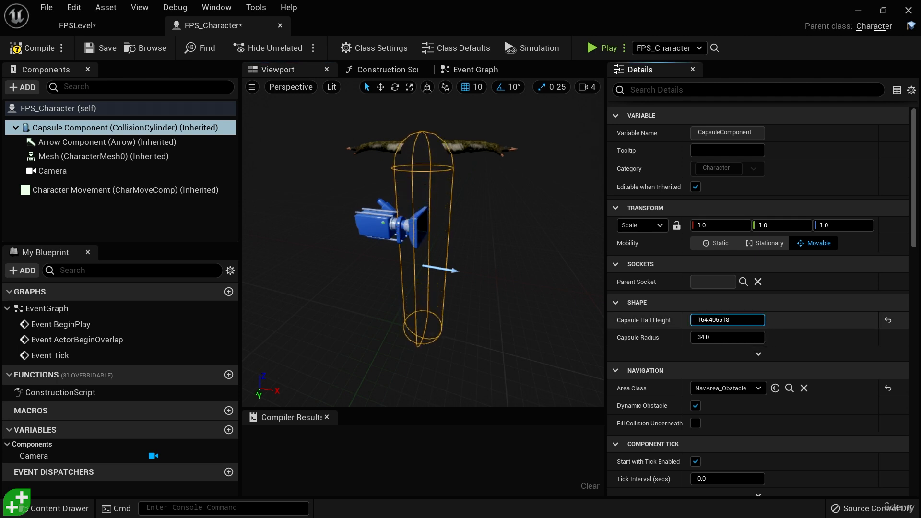
mouse_move(728, 320)
left_mouse_down()
mouse_move(696, 319)
mouse_move(727, 320)
left_mouse_up()
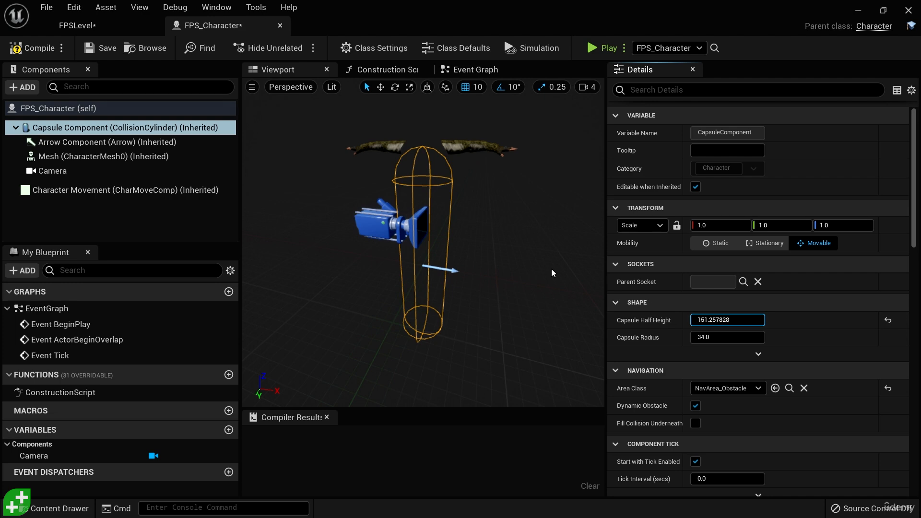
key("ctrl+z")
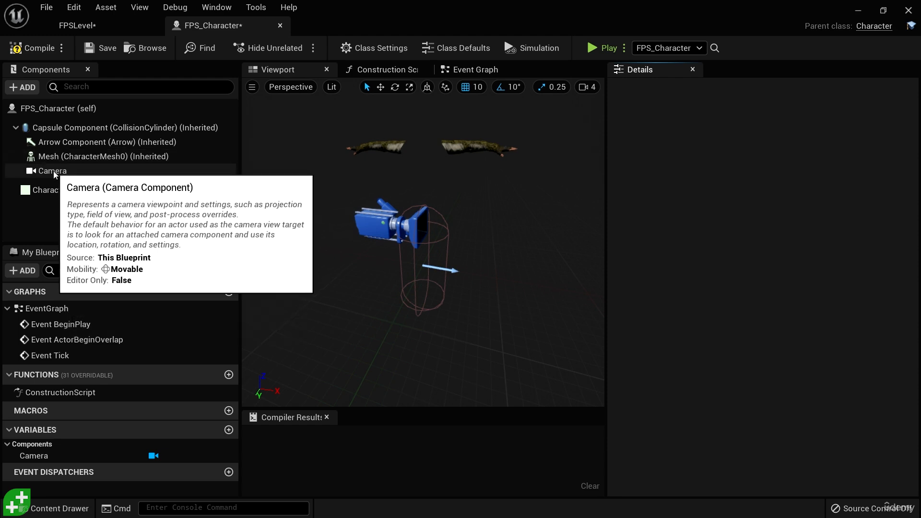
Step: Attach the Camera component to the Mesh component, and move it back under the Capsule Component
left_click_drag(55, 174, 66, 159)
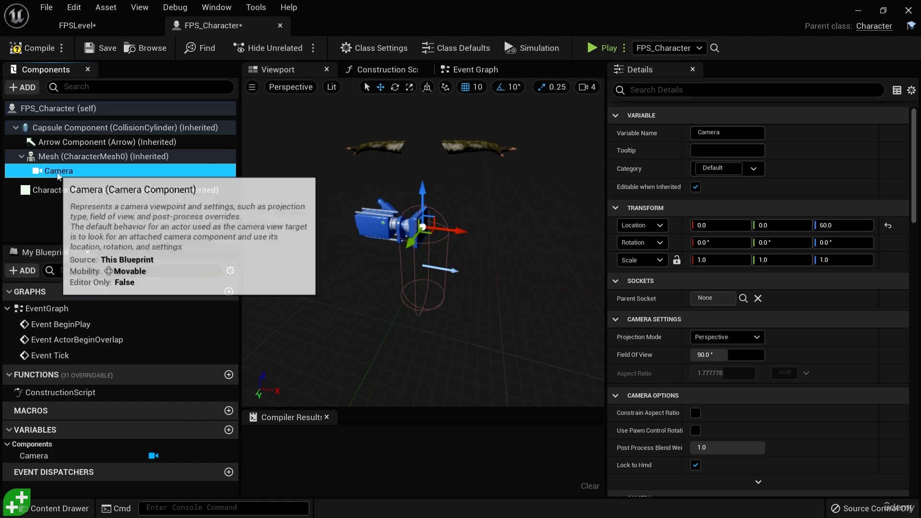
left_click(74, 157)
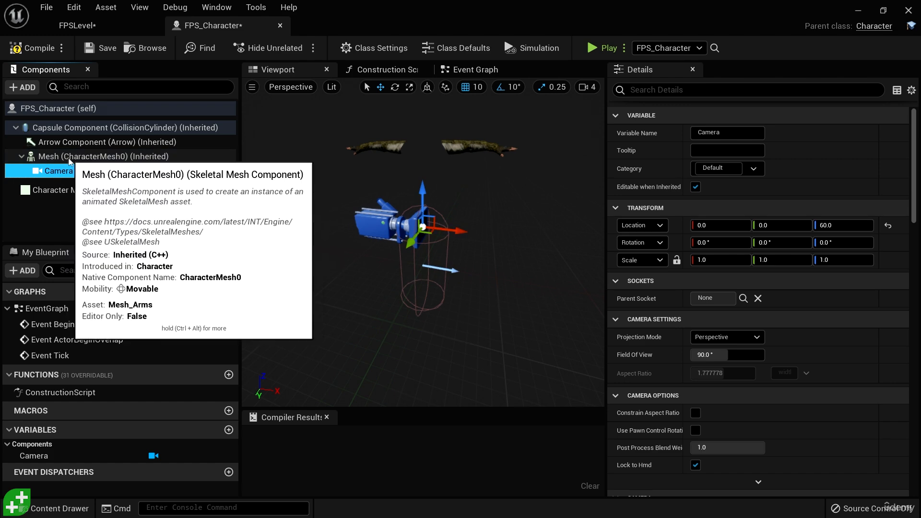
mouse_move(449, 270)
left_mouse_down()
mouse_move(508, 274)
mouse_move(365, 261)
mouse_move(458, 270)
left_mouse_up()
key("ctrl+z")
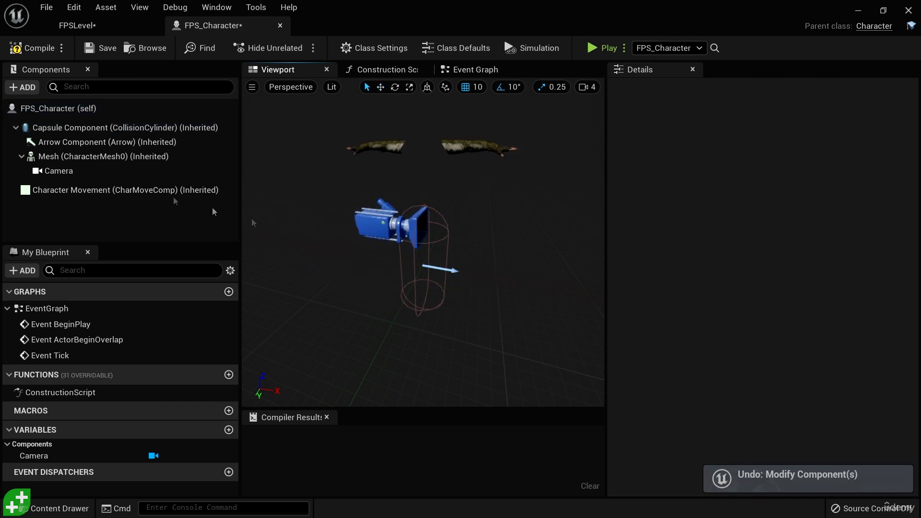
left_click(60, 172)
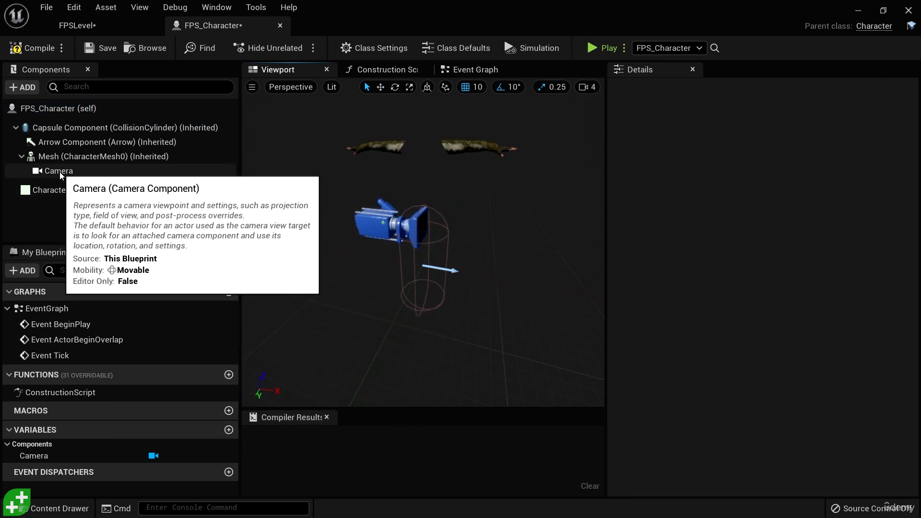
left_click_drag(62, 174, 62, 130)
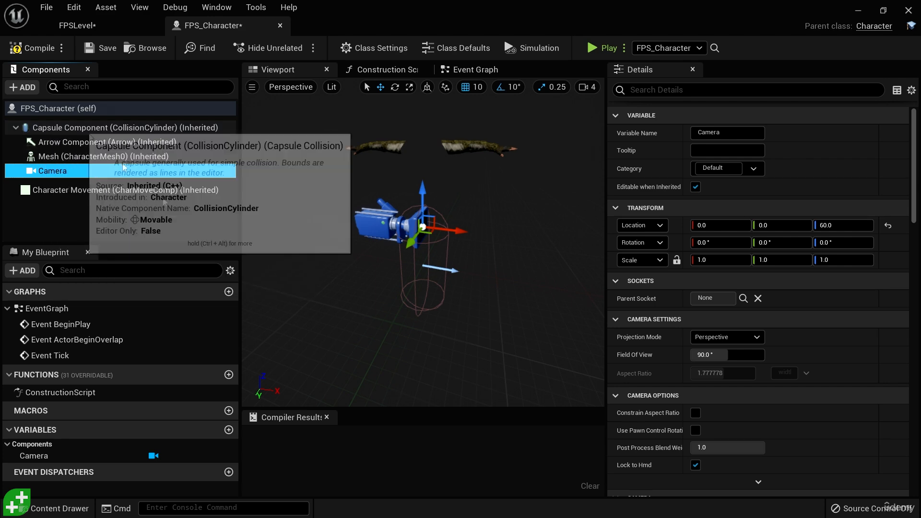
Step: Compile and save the FPS_Character blueprint with the Camera under the Capsule Component
left_click_drag(500, 283, 523, 269, "alt")
scroll(498, 273, "up", 4)
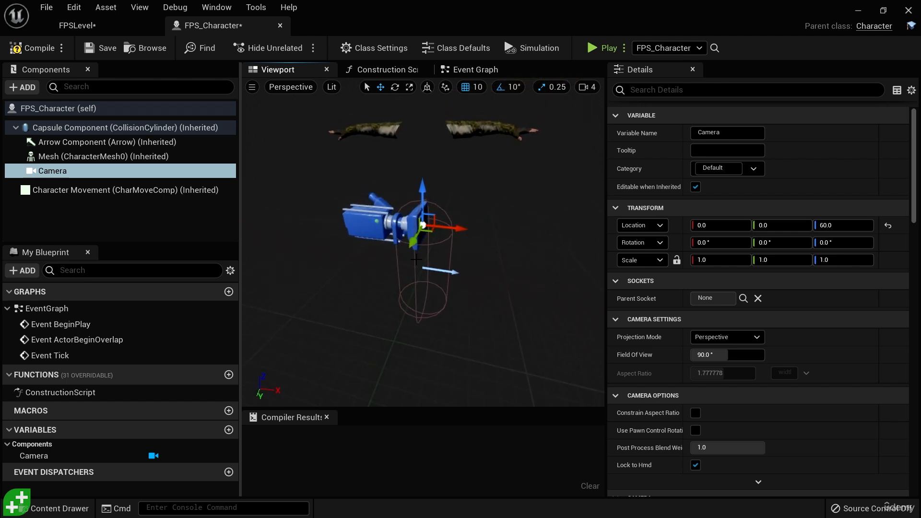
left_click(32, 48)
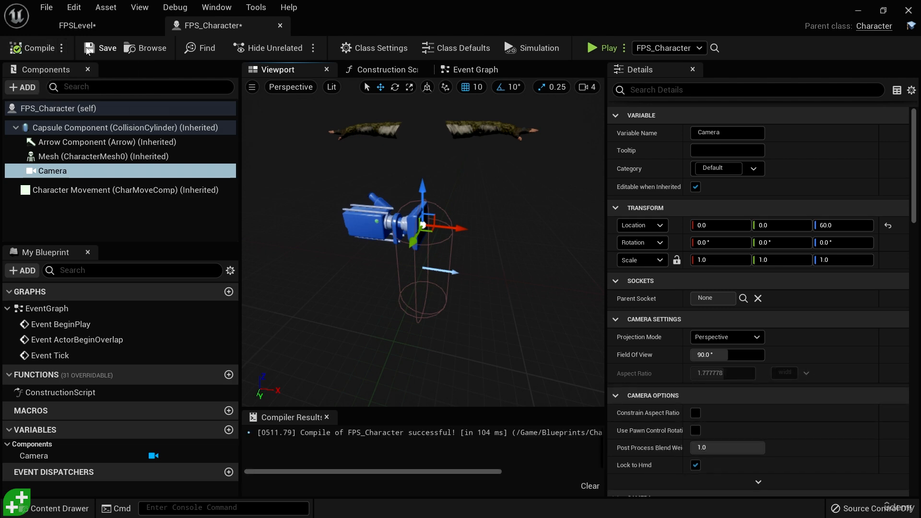
Step: In FPSLevel, move the placed FPS_Character actor along the Y axis to about Y 8520
left_click(79, 26)
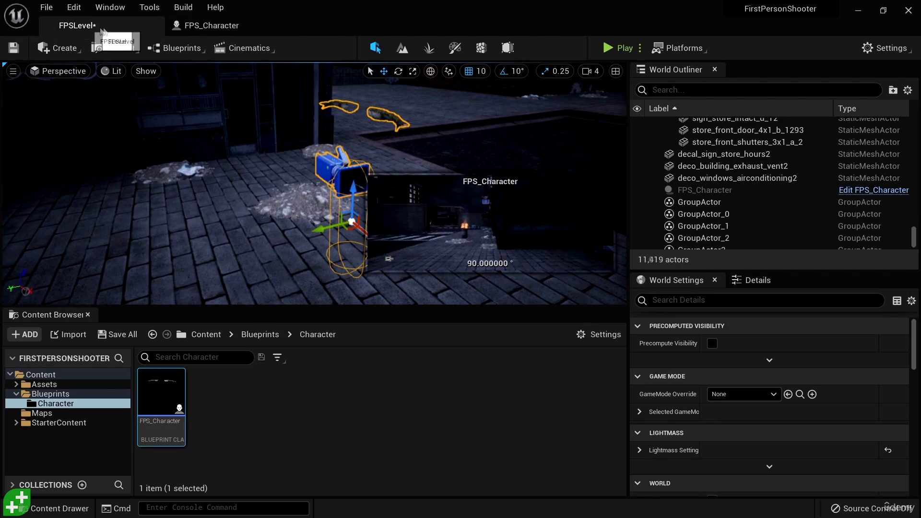
right_click_drag(300, 252, 330, 243)
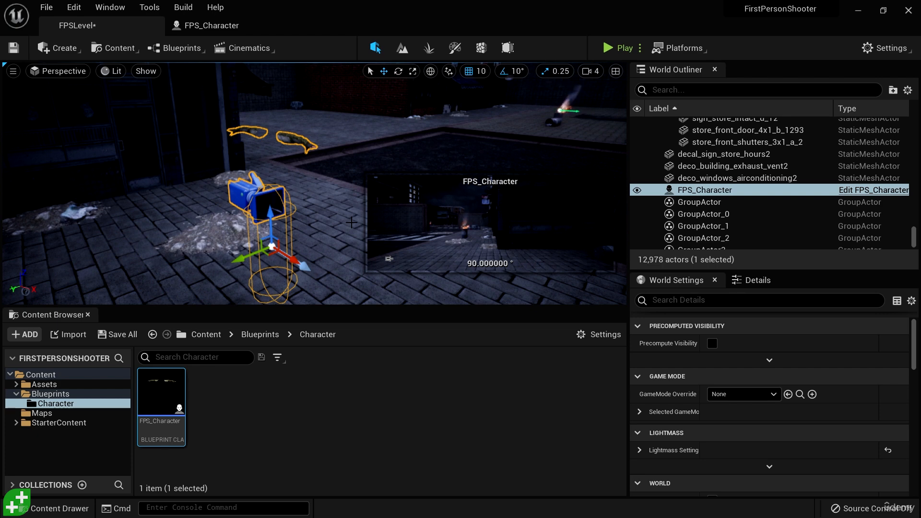
right_click_drag(346, 206, 360, 212)
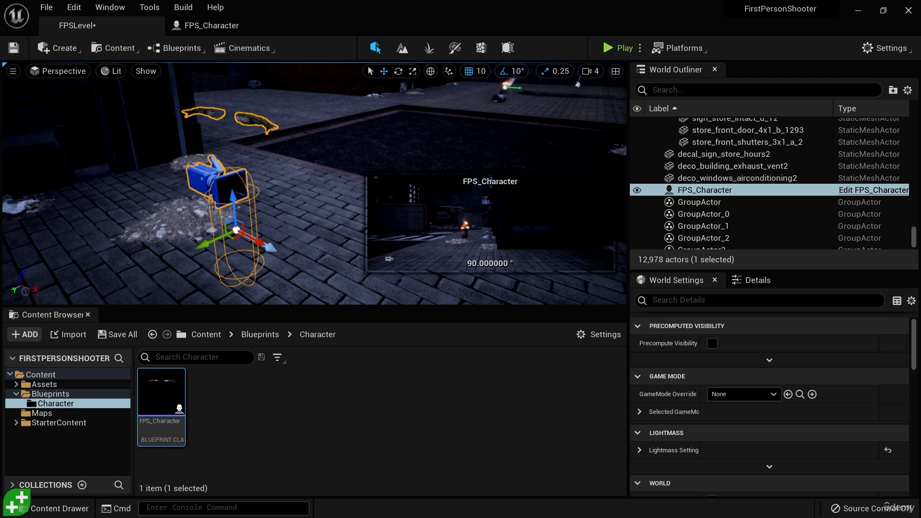
left_click_drag(204, 247, 314, 215)
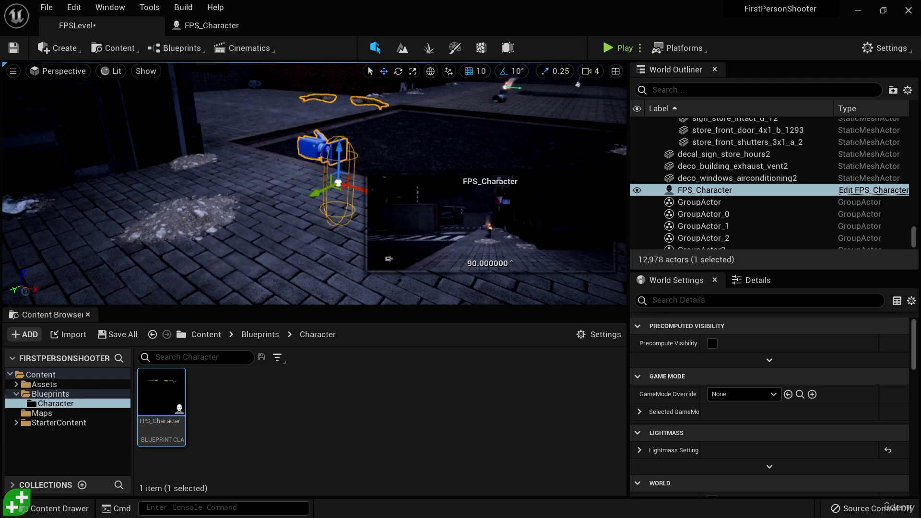
right_click_drag(314, 216, 332, 207)
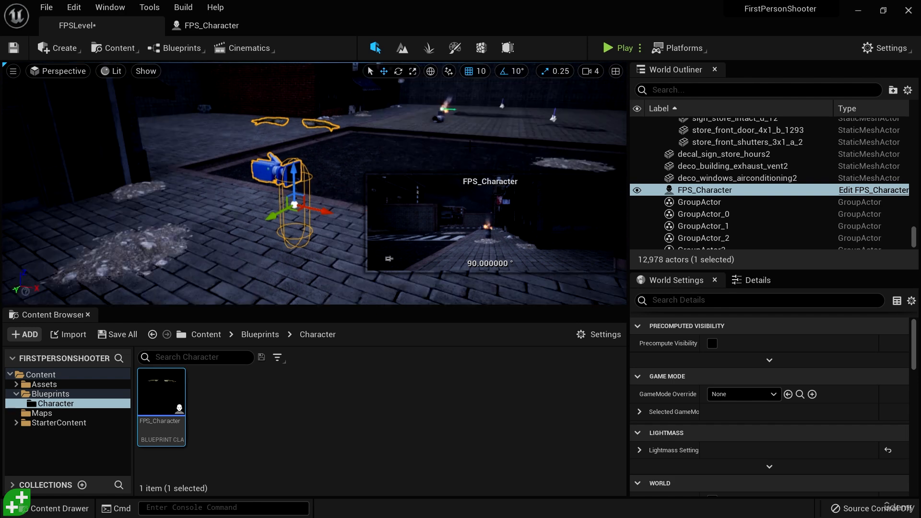
Step: Play-test the level, move forward through the scene, and stop the session
key("alt+p")
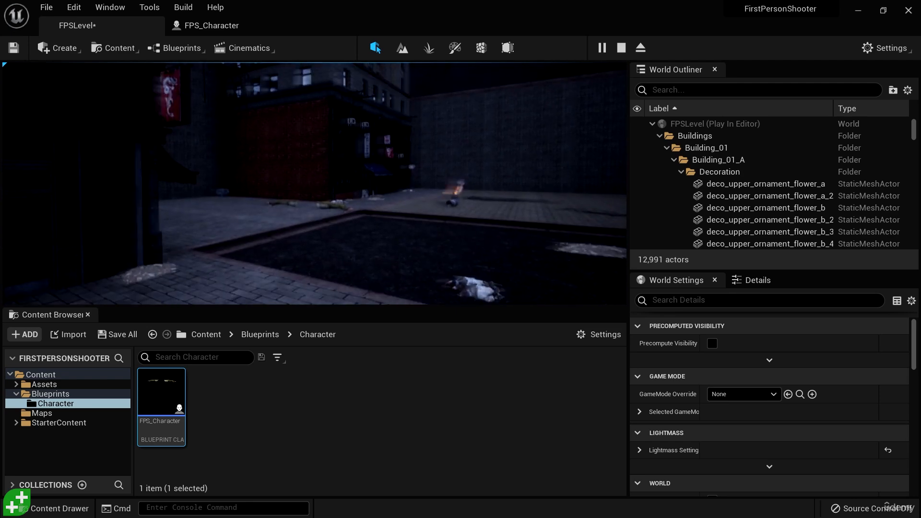
key("w")
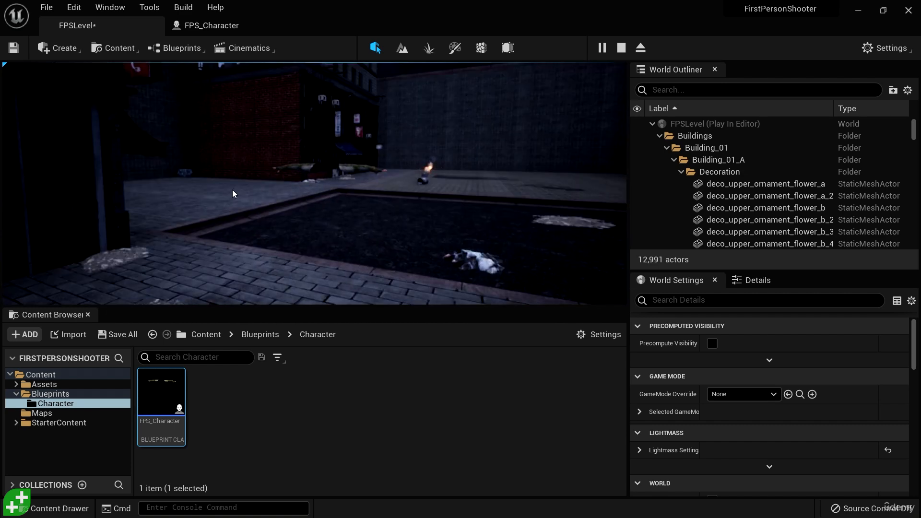
key("Escape")
Step: Show the FPS_Character actor's details, enlarge its component list, and inspect the Mesh component's properties
right_click_drag(436, 152, 443, 163)
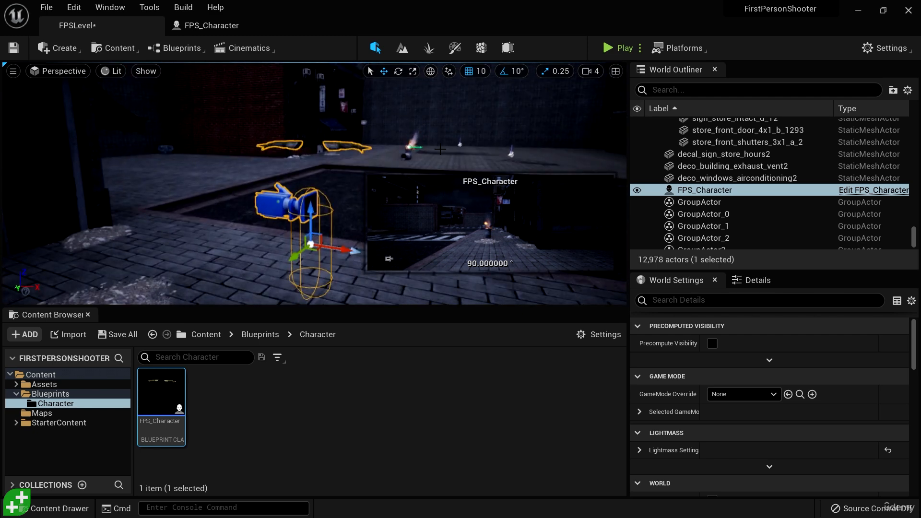
right_click_drag(440, 148, 456, 148)
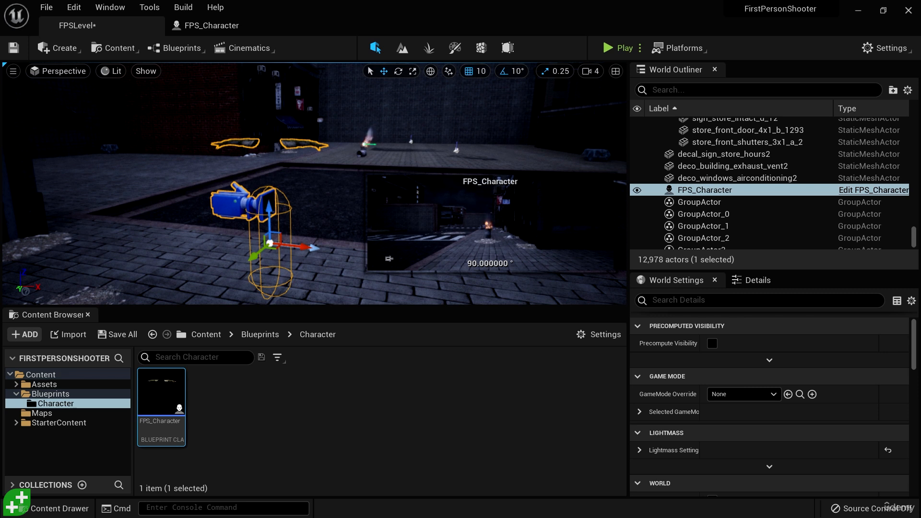
left_click(748, 282)
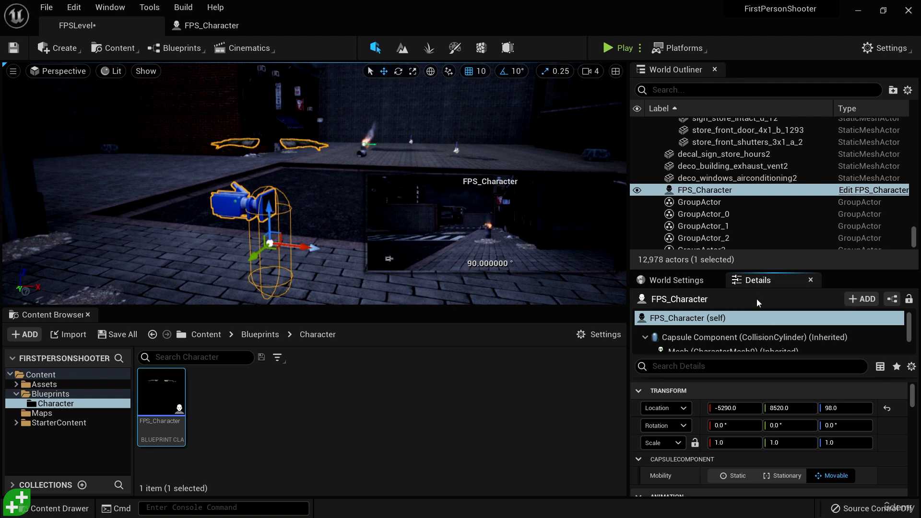
left_click_drag(784, 269, 787, 196)
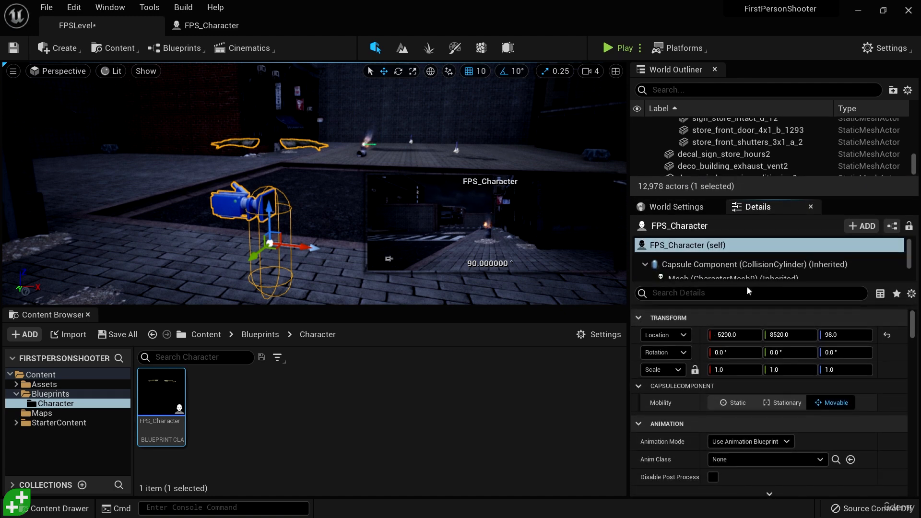
left_click_drag(760, 284, 759, 332)
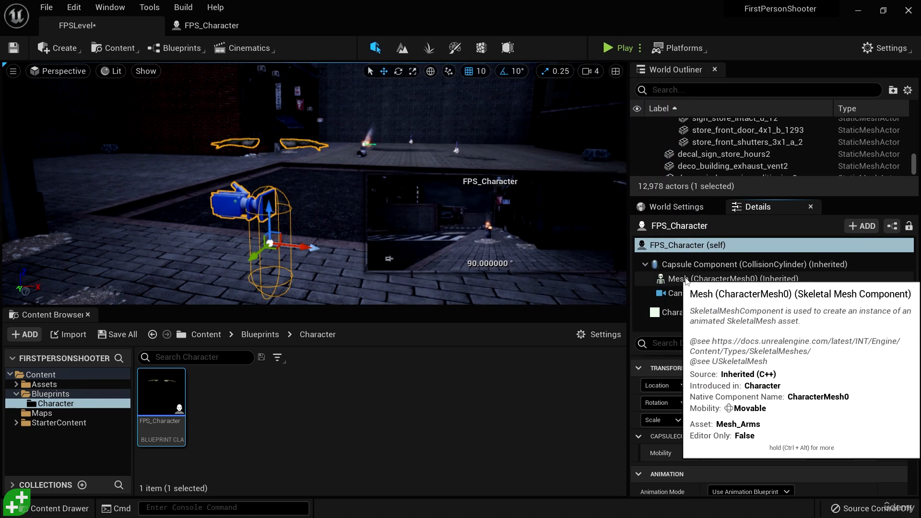
left_click(688, 280)
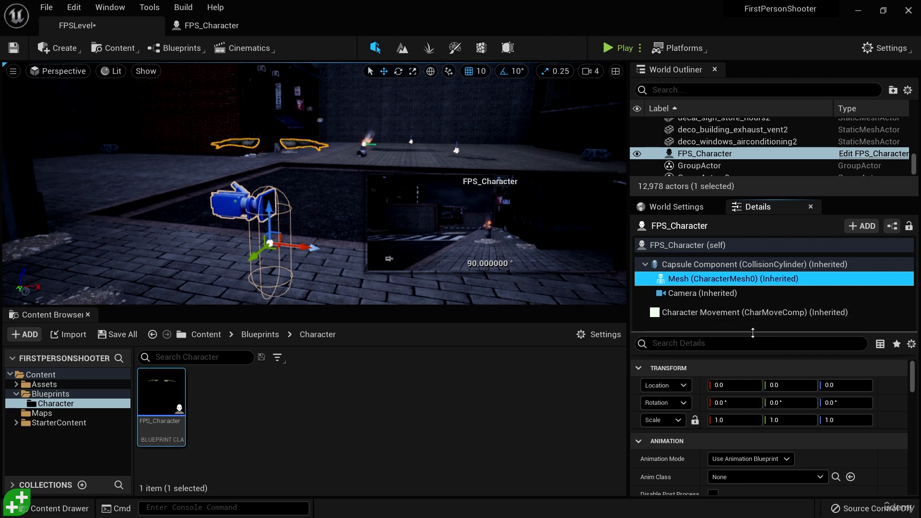
left_click_drag(751, 332, 752, 320)
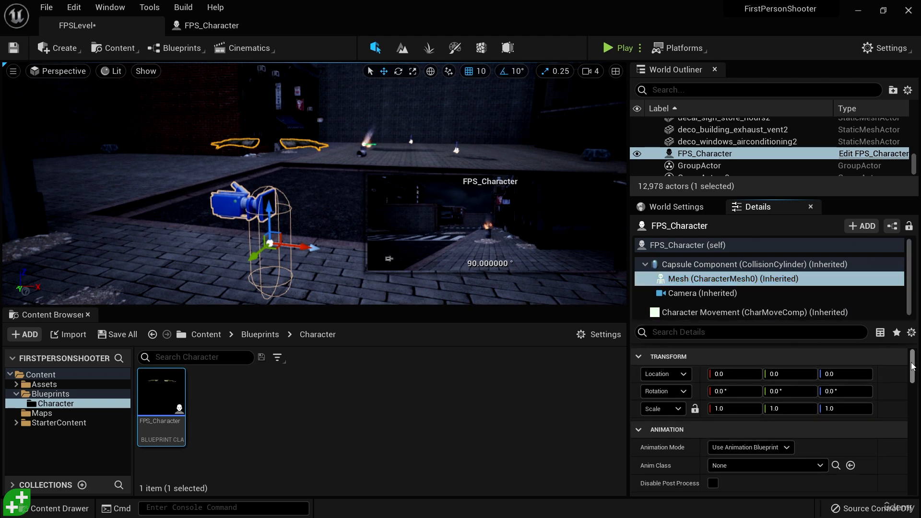
mouse_move(911, 364)
left_mouse_down()
mouse_move(914, 382)
mouse_move(912, 361)
left_mouse_up()
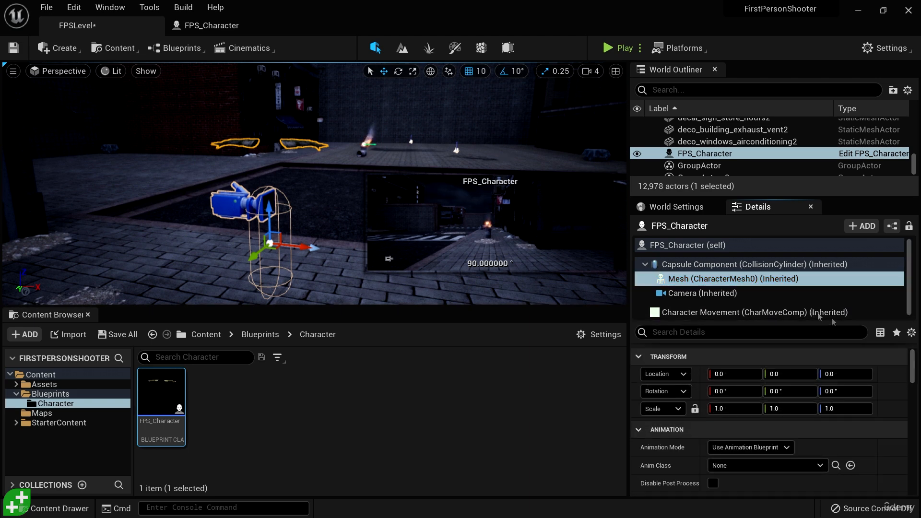
Step: Find Auto Possess Player on the FPS_Character actor's root and set it to Player 0
left_click(698, 246)
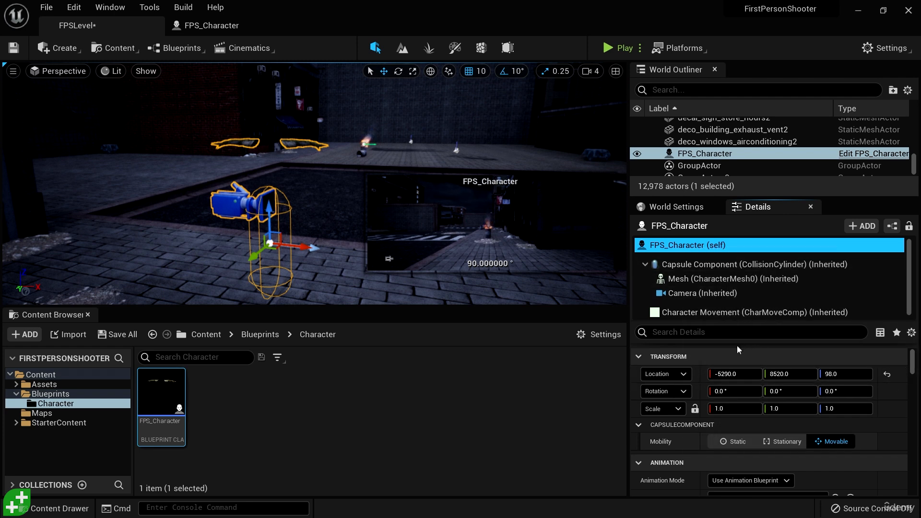
left_click_drag(738, 320, 741, 298)
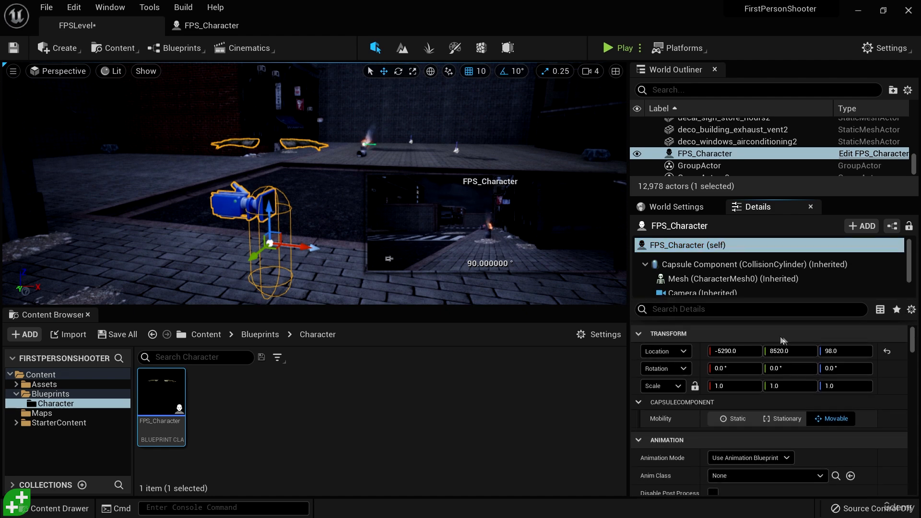
mouse_move(913, 339)
left_mouse_down()
mouse_move(917, 362)
mouse_move(917, 334)
left_mouse_up()
left_click(753, 310)
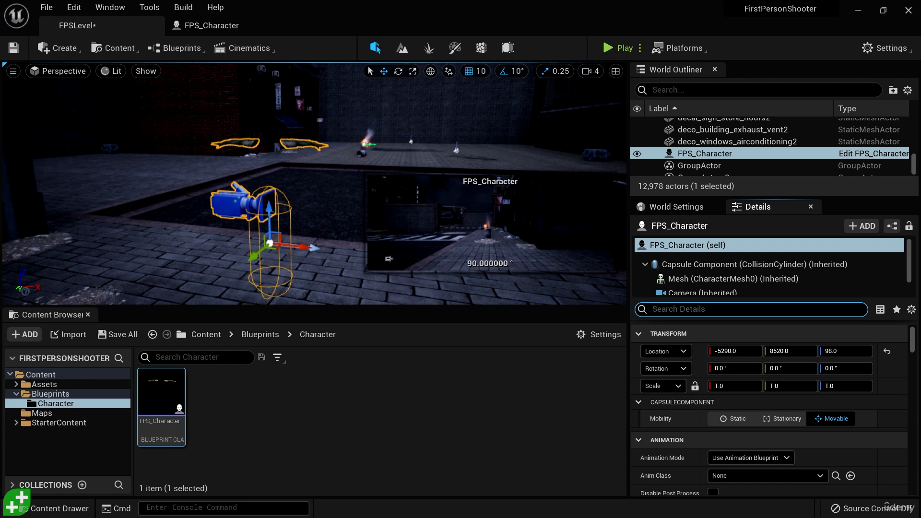
type("auto possess player")
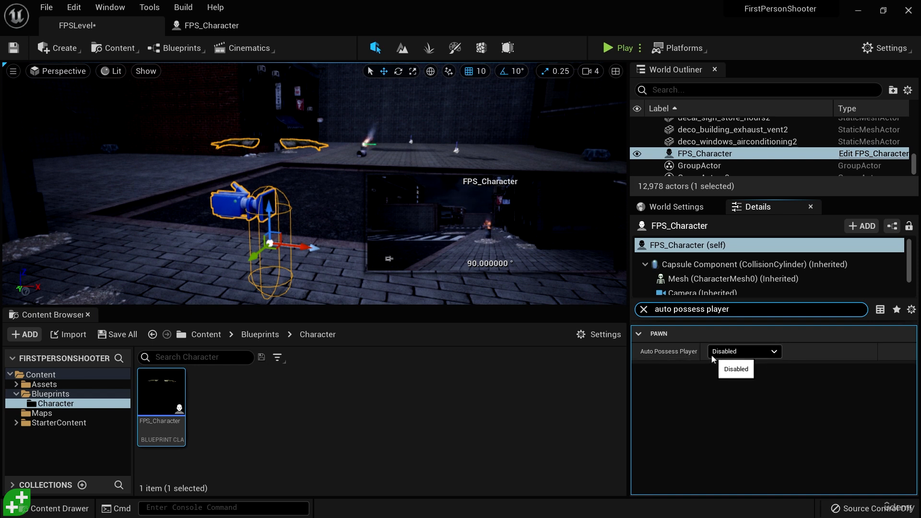
left_click(770, 353)
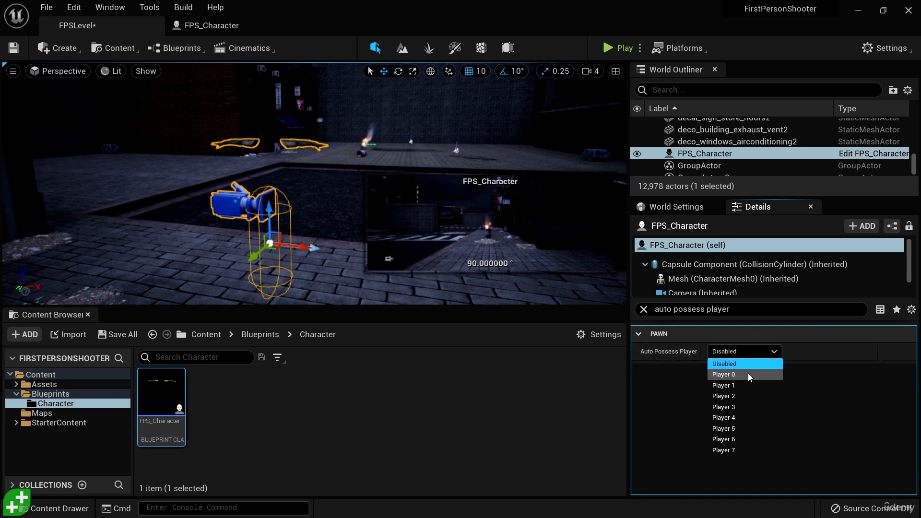
left_click(748, 374)
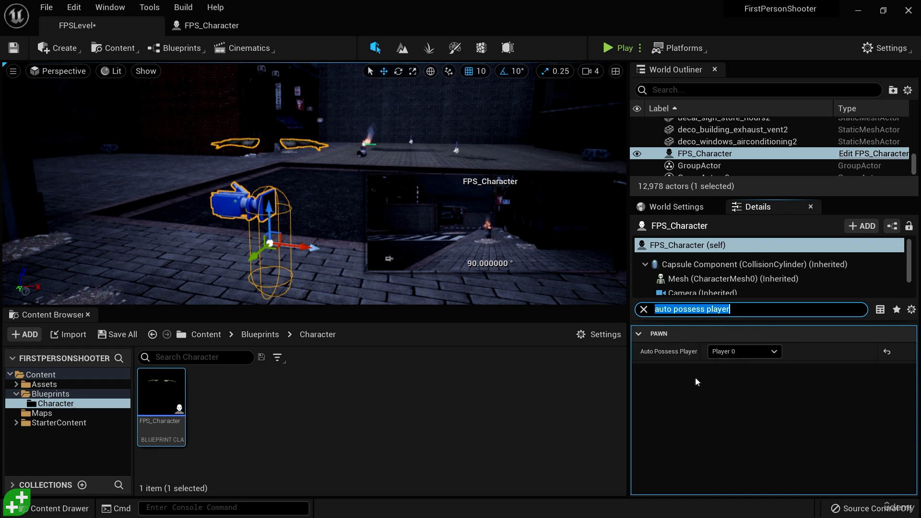
Step: Clear the details filter and play-test the level from the FPS_Character's camera, ending the session after the check
key("BackSpace")
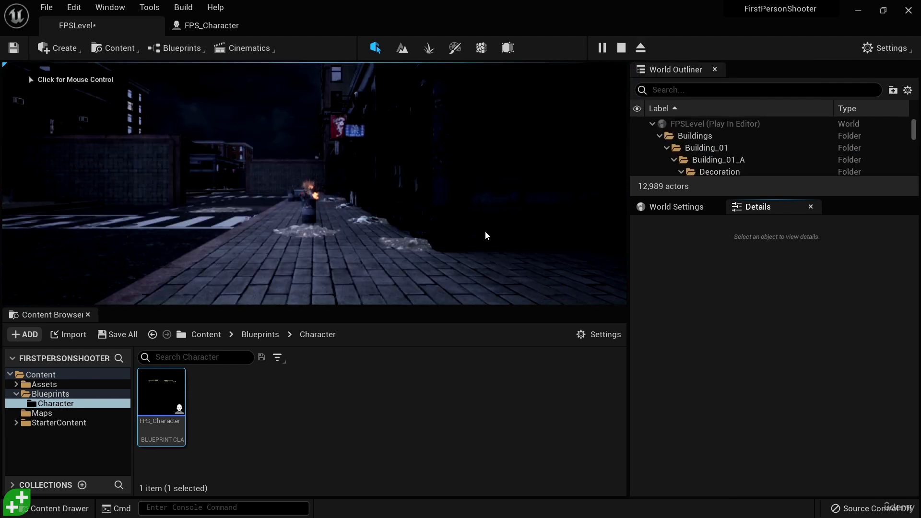
left_click(478, 237)
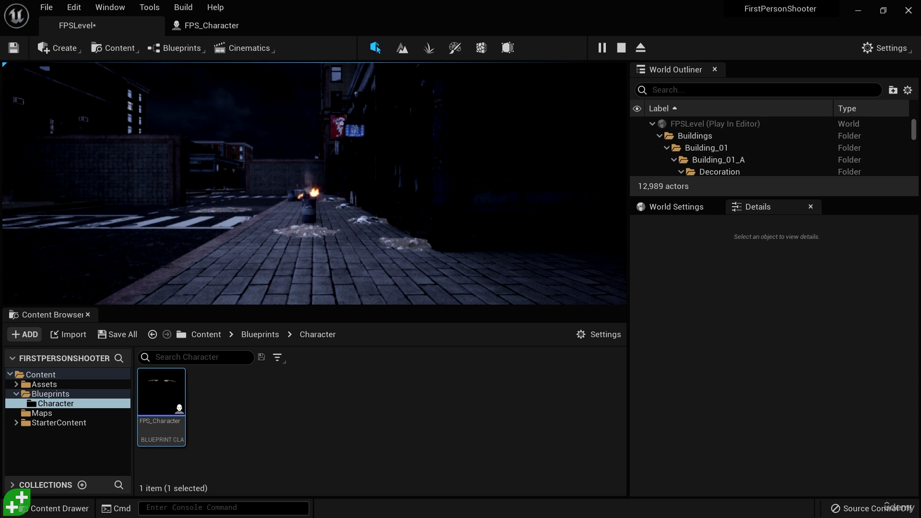
key("Escape")
Step: In the FPS_Character blueprint, set the Mesh component's Animation Mode to Use Animation Asset
left_click(209, 30)
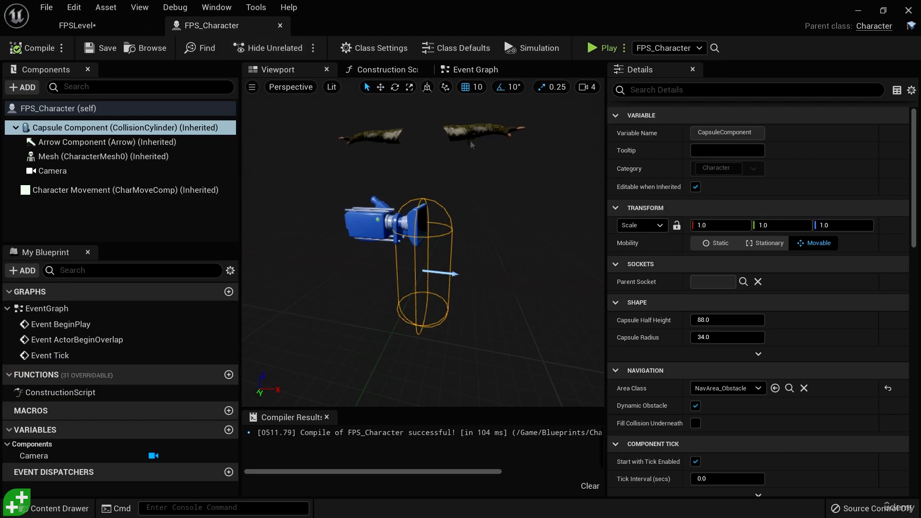
left_click(460, 130)
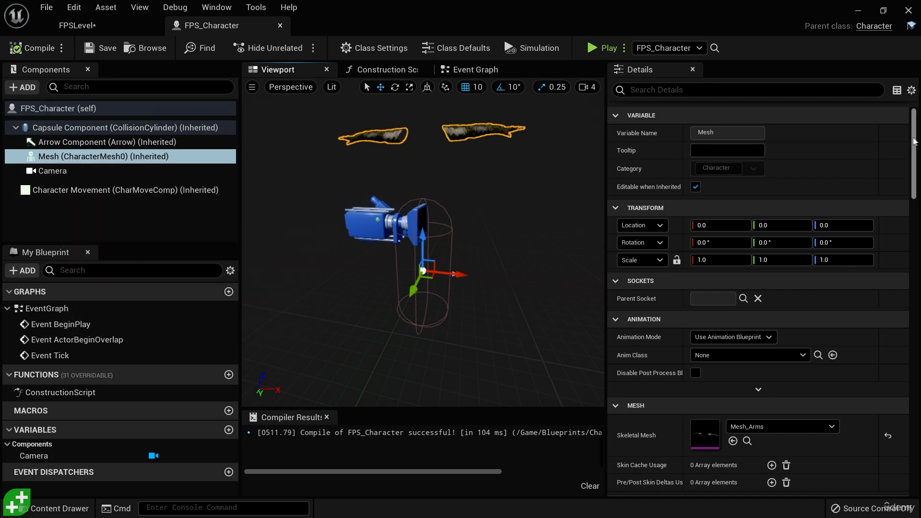
scroll(661, 204, "down", 5)
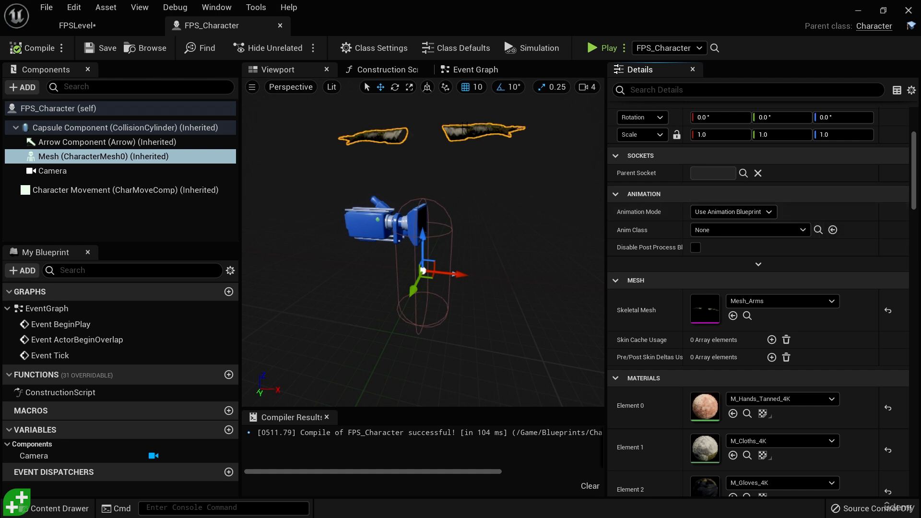
left_click(768, 212)
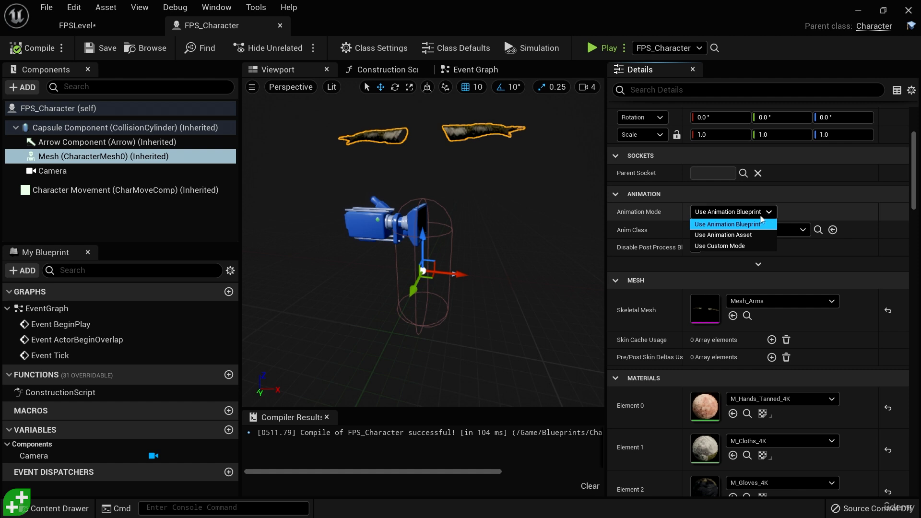
left_click(720, 235)
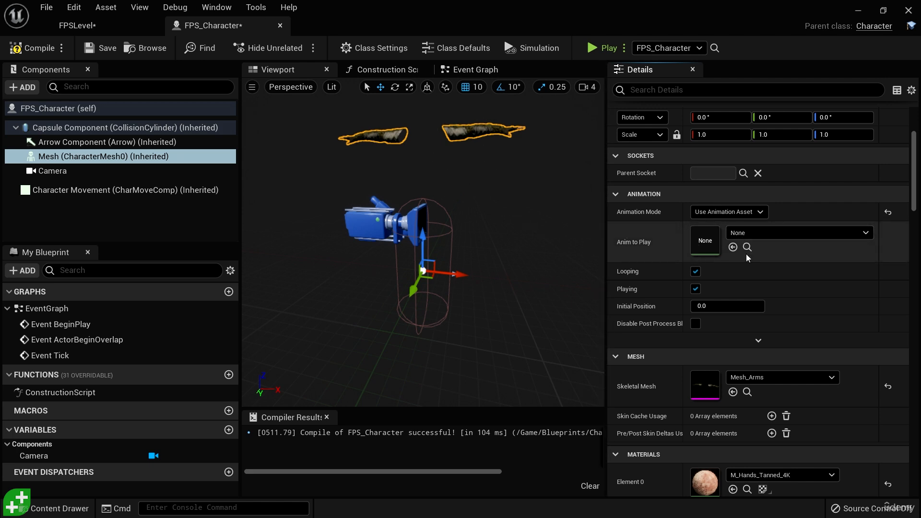
Step: Assign the Arms_idle animation sequence as the Mesh component's Anim to Play
left_click(865, 233)
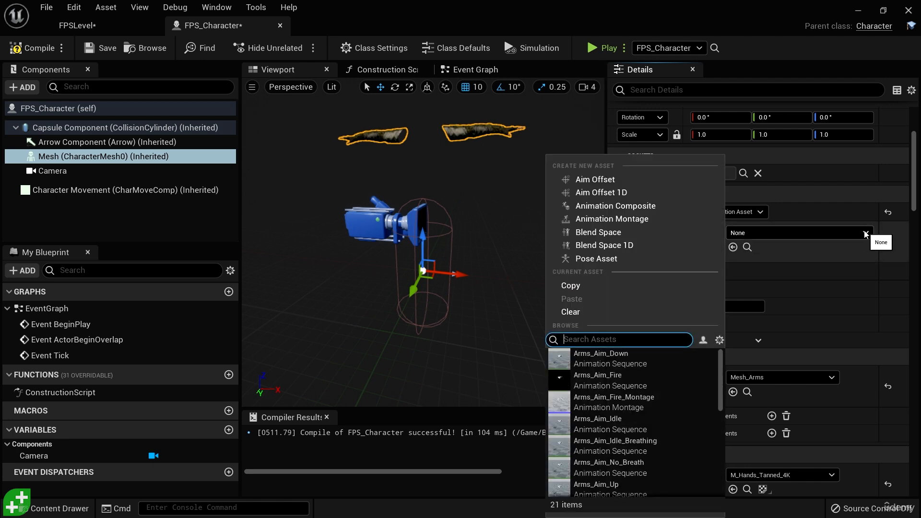
scroll(671, 408, "down", 5)
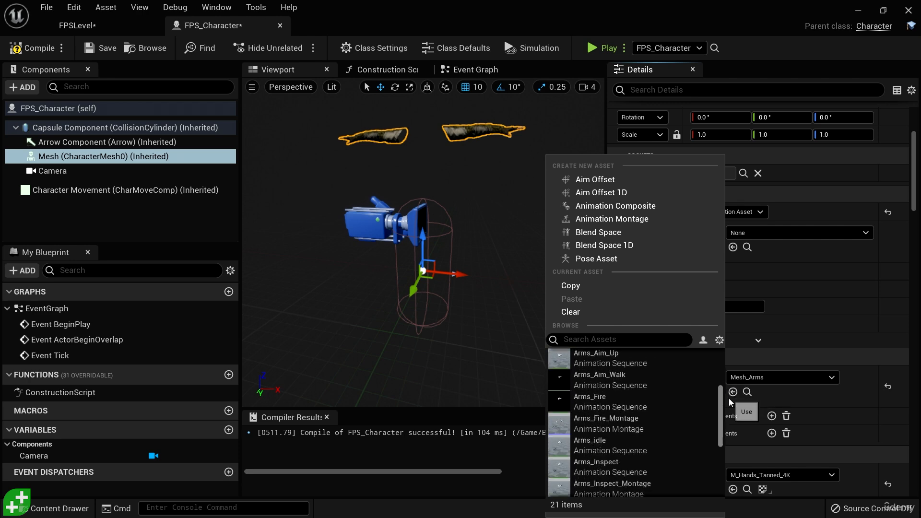
left_click(605, 392)
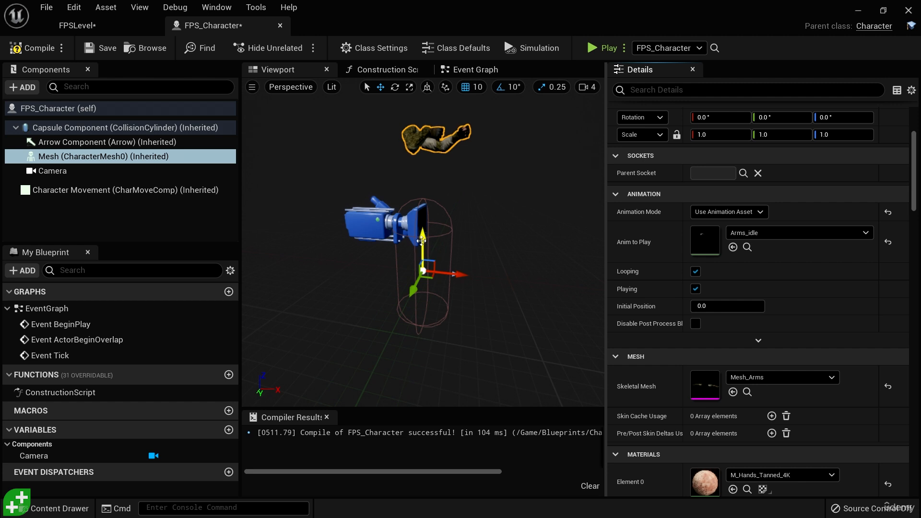
Step: Lower the arms mesh to the camera's height and return to FPSLevel to check the view
left_click_drag(422, 240, 430, 306)
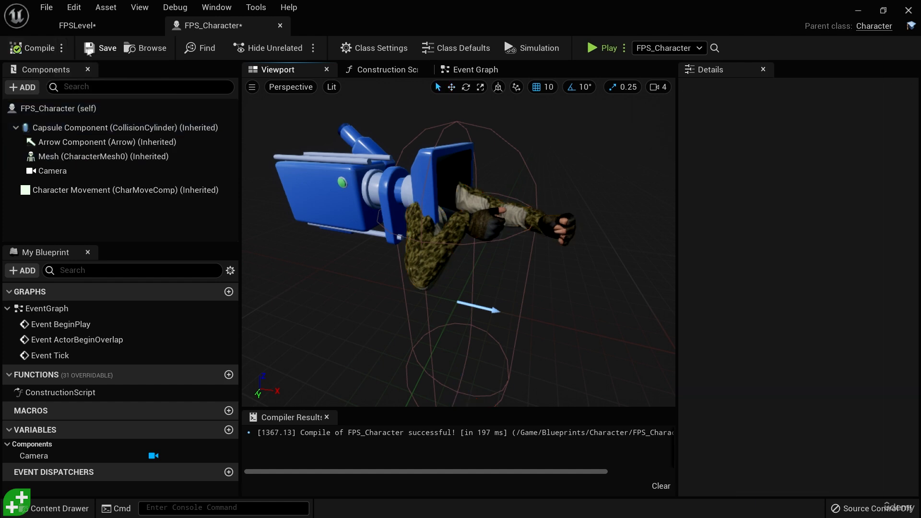
left_click(83, 28)
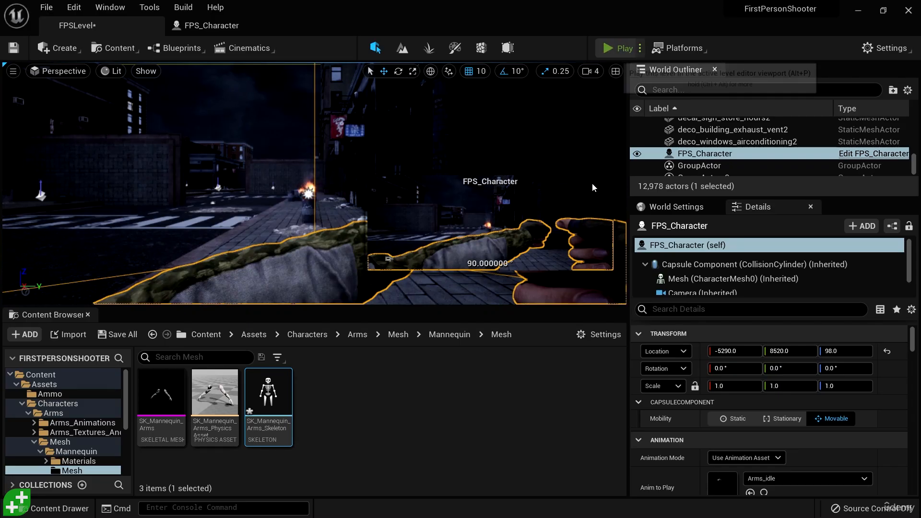
Step: Play-test FPSLevel to check the arms in first-person view, end the session and return to the FPS_Character blueprint
key("alt+p")
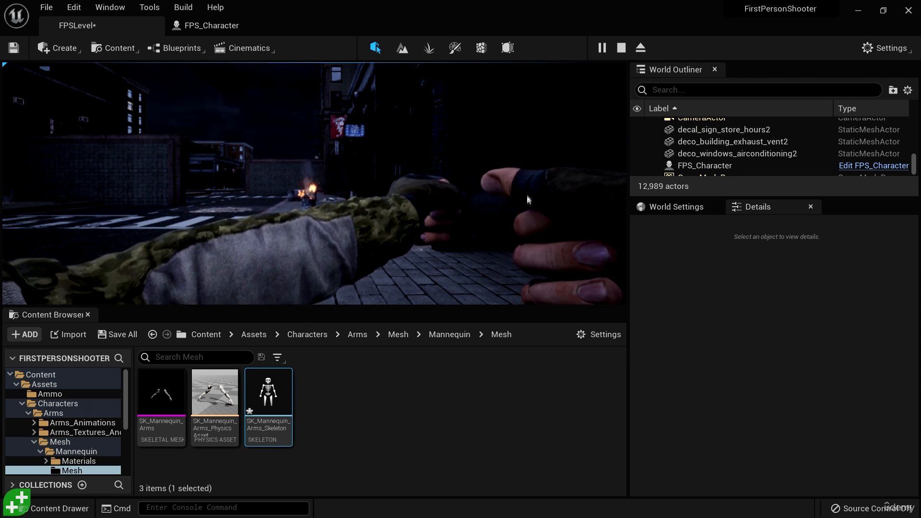
key("Escape")
left_click(211, 25)
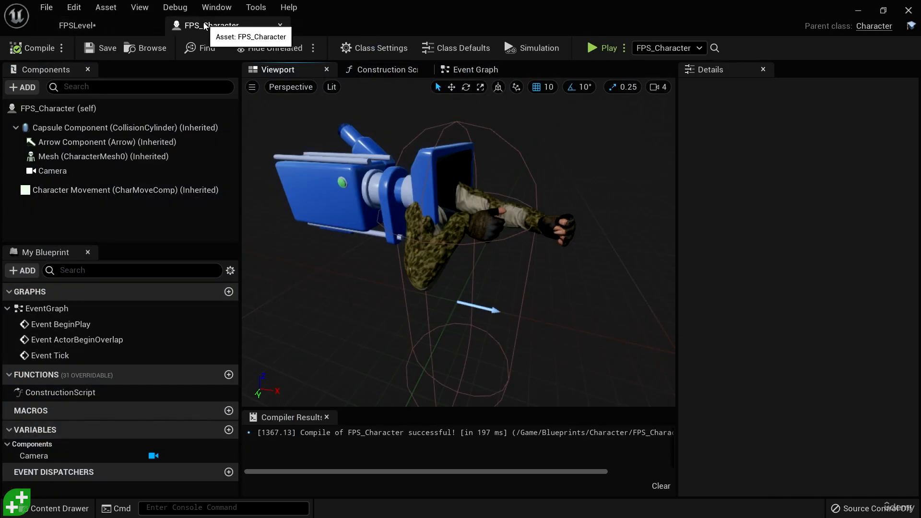
Step: Shift the arms mesh sideways along positive Y and lower it slightly relative to the camera
right_click_drag(606, 303, 585, 307)
left_click(497, 239)
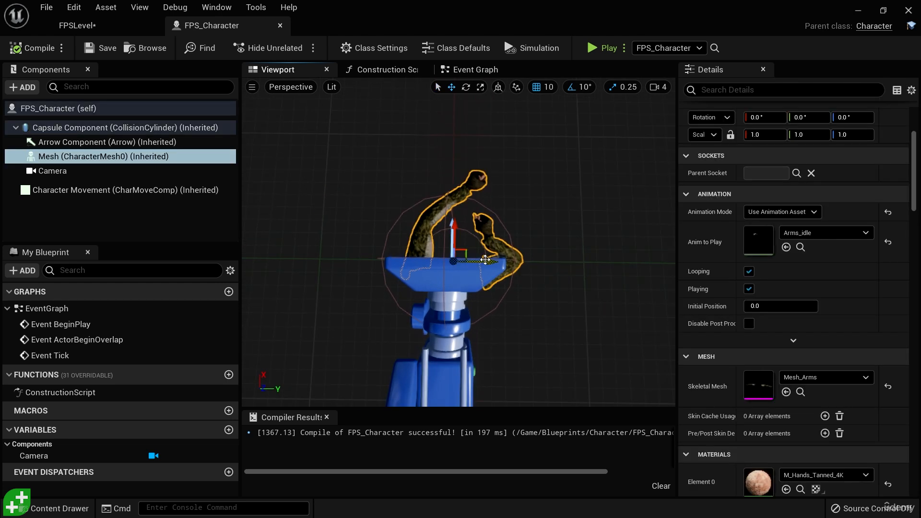
left_click_drag(472, 261, 494, 260)
right_click_drag(554, 315, 571, 310)
key("d")
key("f")
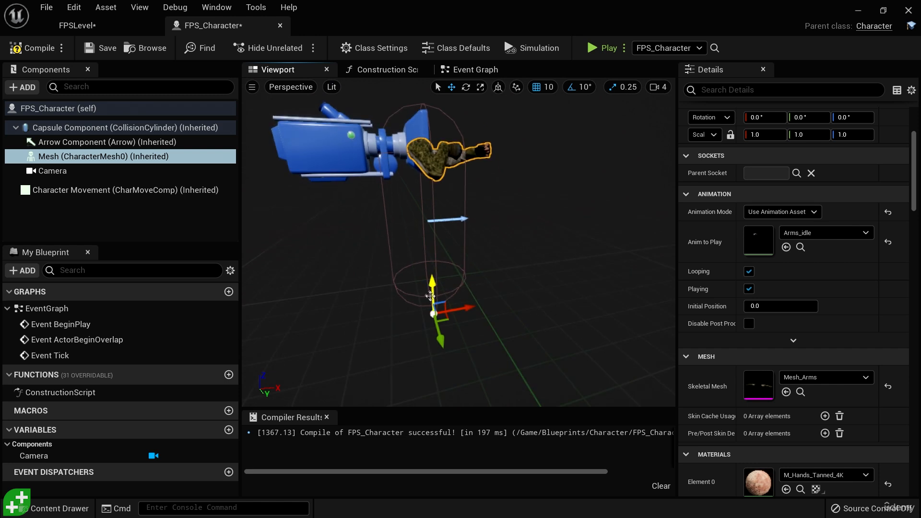
left_click_drag(428, 285, 429, 296)
Step: Run a preview session from the FPS_Character blueprint to check the arms' framing, and close the preview window
right_click_drag(539, 320, 507, 308)
key("d")
key("alt+p")
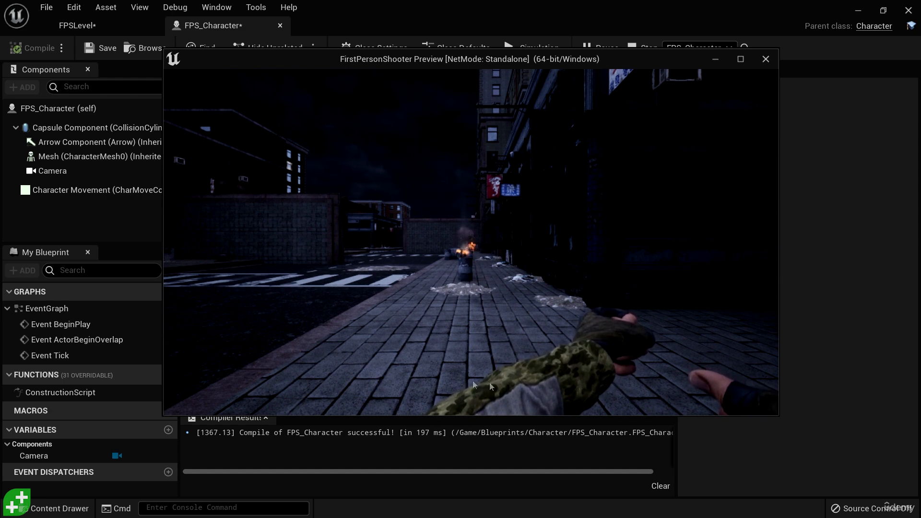
left_click(765, 58)
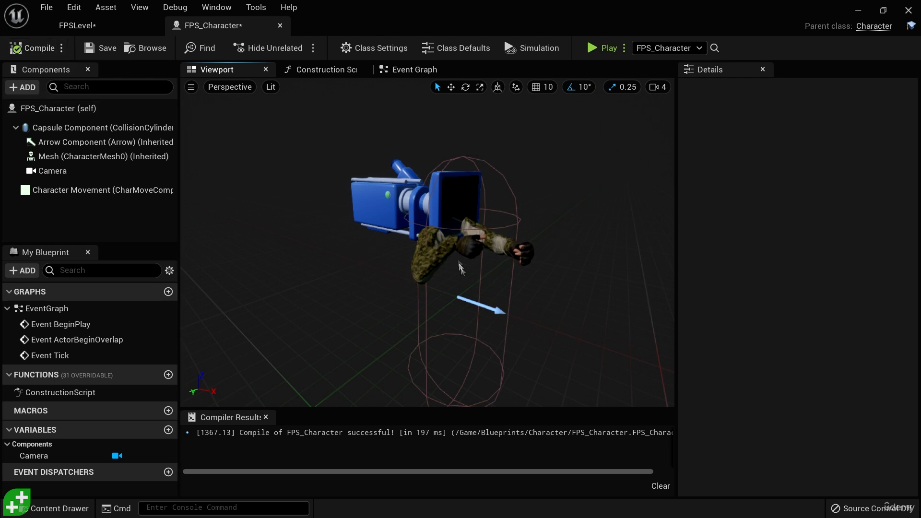
Step: Fine-tune the arms mesh's height slightly and check the adjusted framing in another preview session
left_click(444, 252)
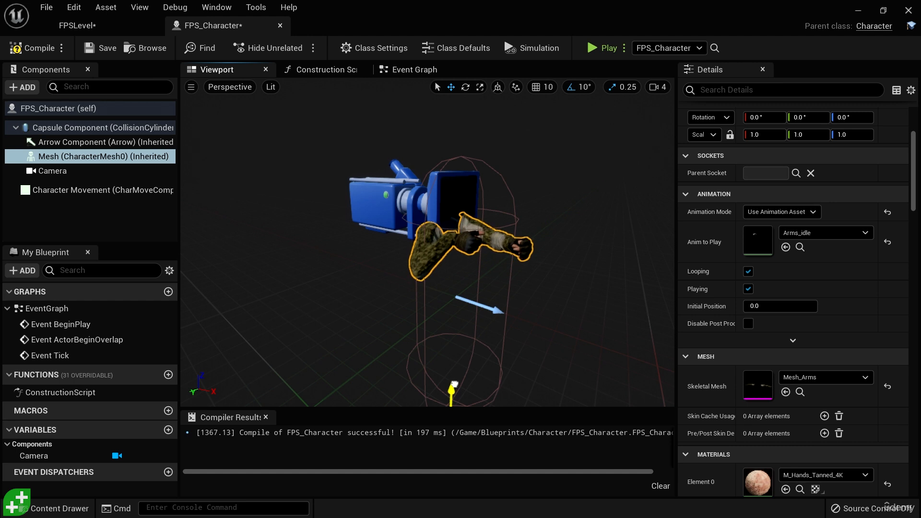
left_click_drag(454, 387, 454, 385)
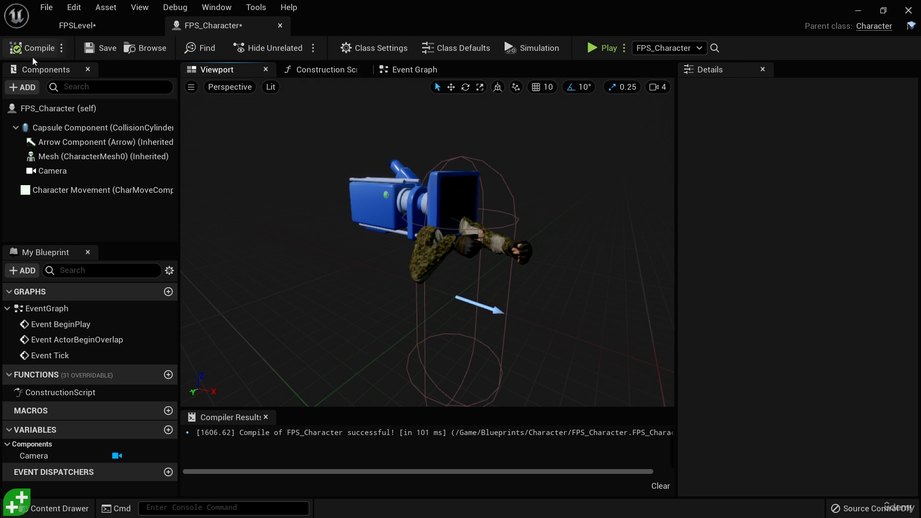
left_click(431, 255)
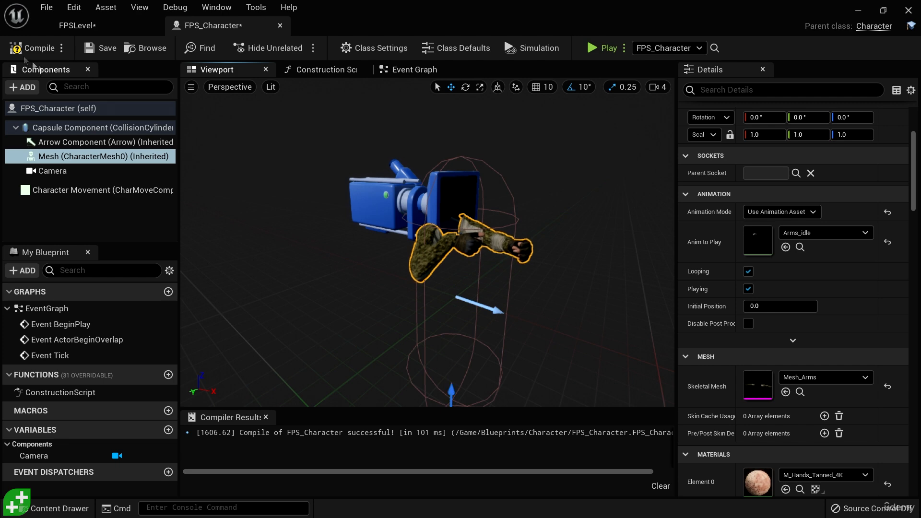
left_click(589, 48)
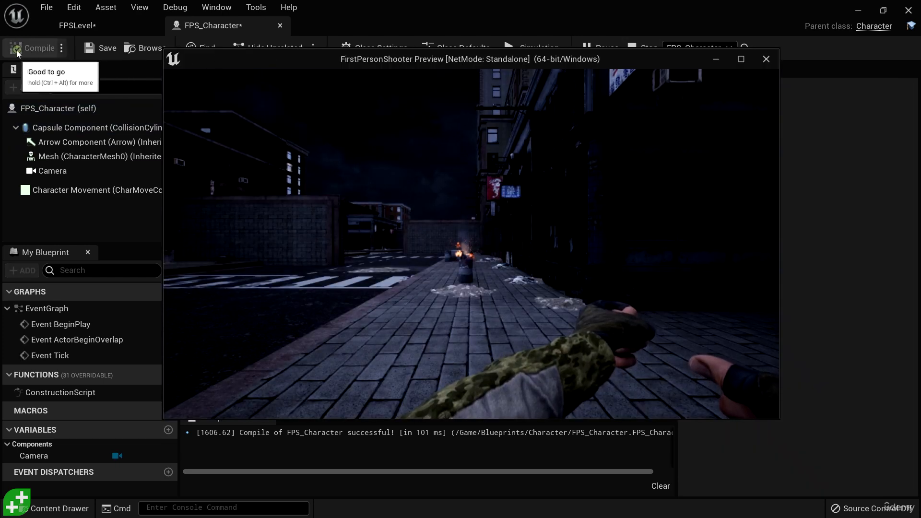
left_click(766, 60)
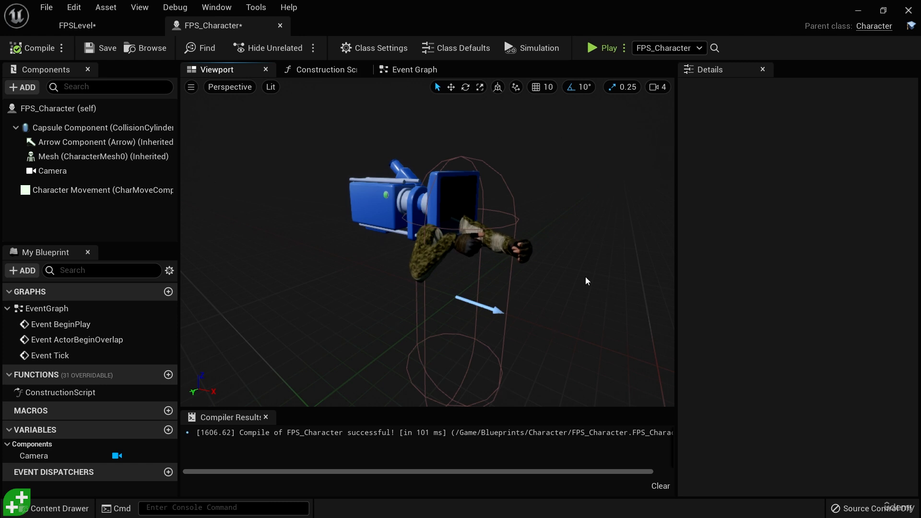
Step: Examine the arms' placement relative to the camera in the blueprint viewport and on the FPS_Character in FPSLevel
key("d")
right_click_drag(587, 282, 484, 281)
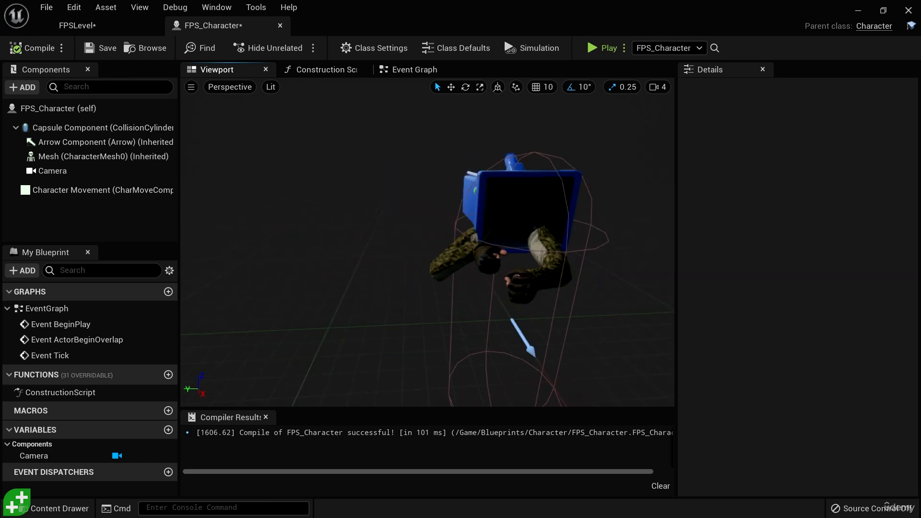
right_click_drag(597, 313, 556, 312)
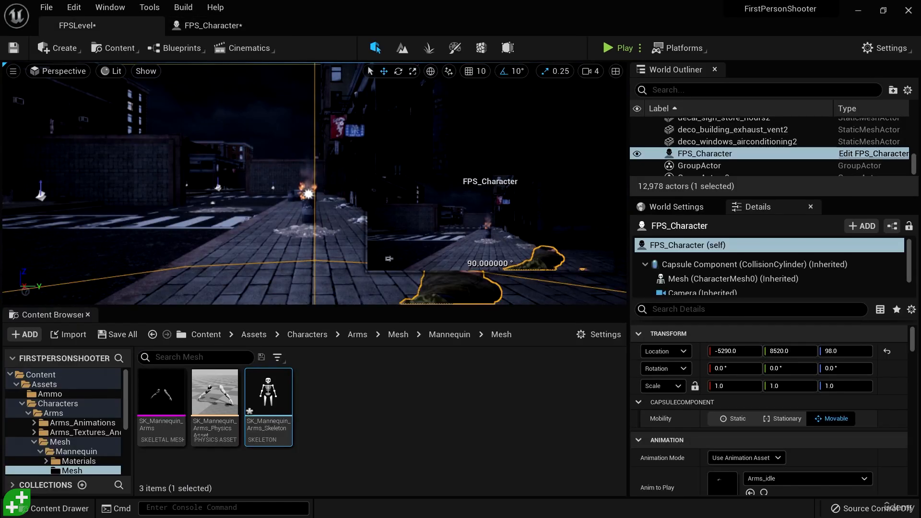
key("f")
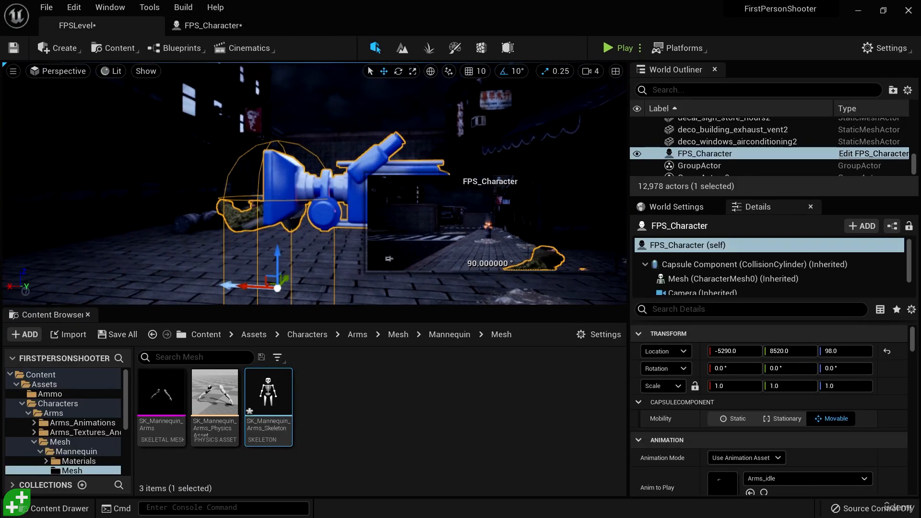